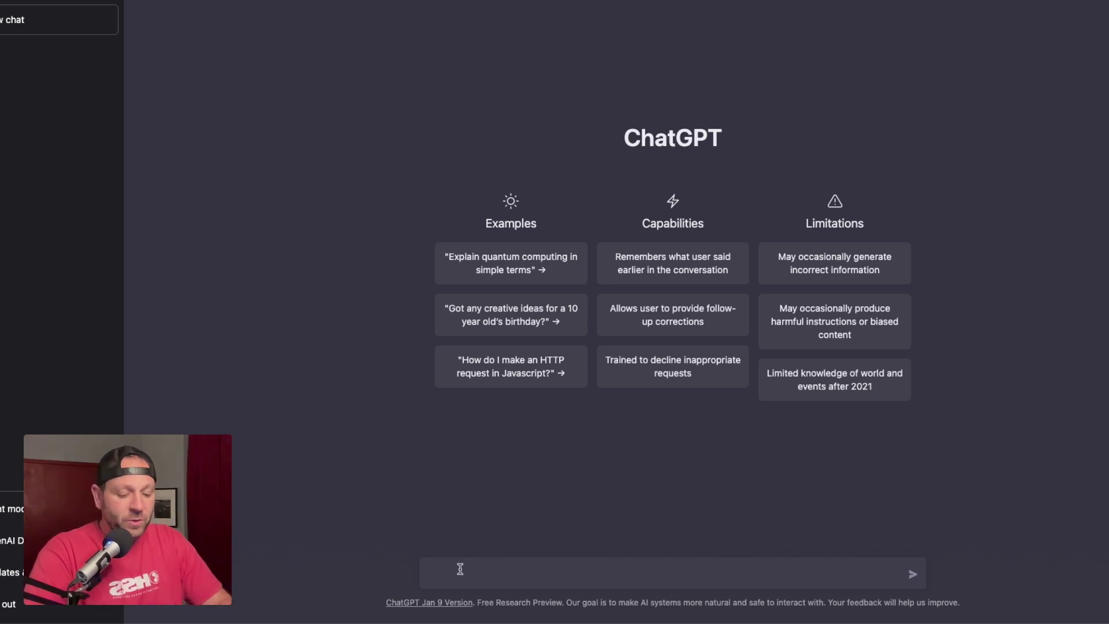
Ask ChatGPT 'What are some local businesses that need digital marketing?'.
{"action": "type", "text": "What ar"}
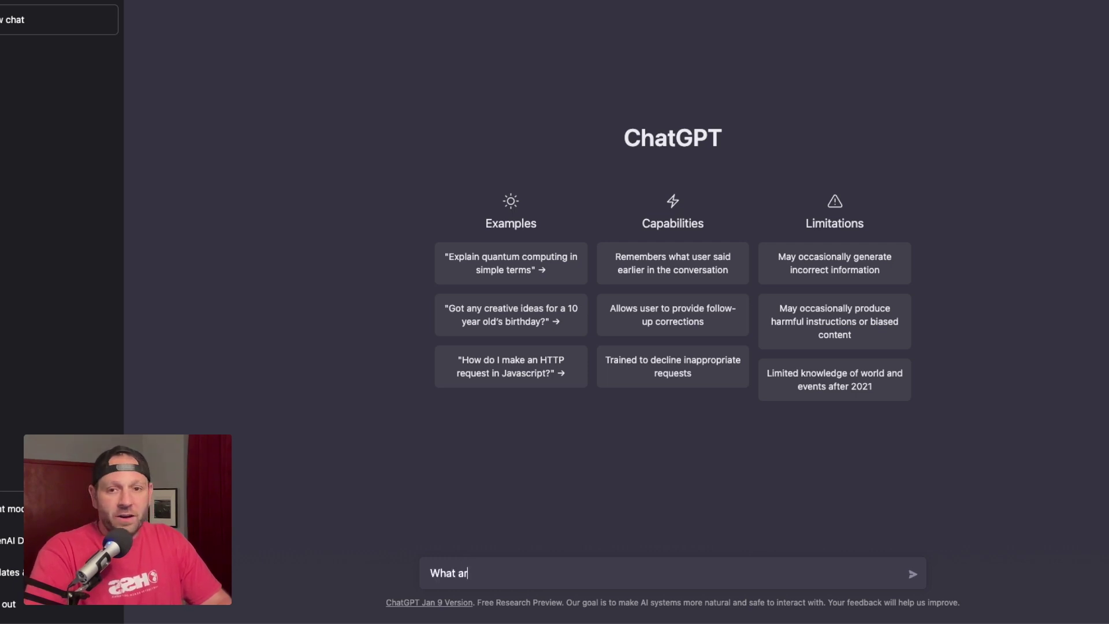
{"action": "type", "text": "e some loc"}
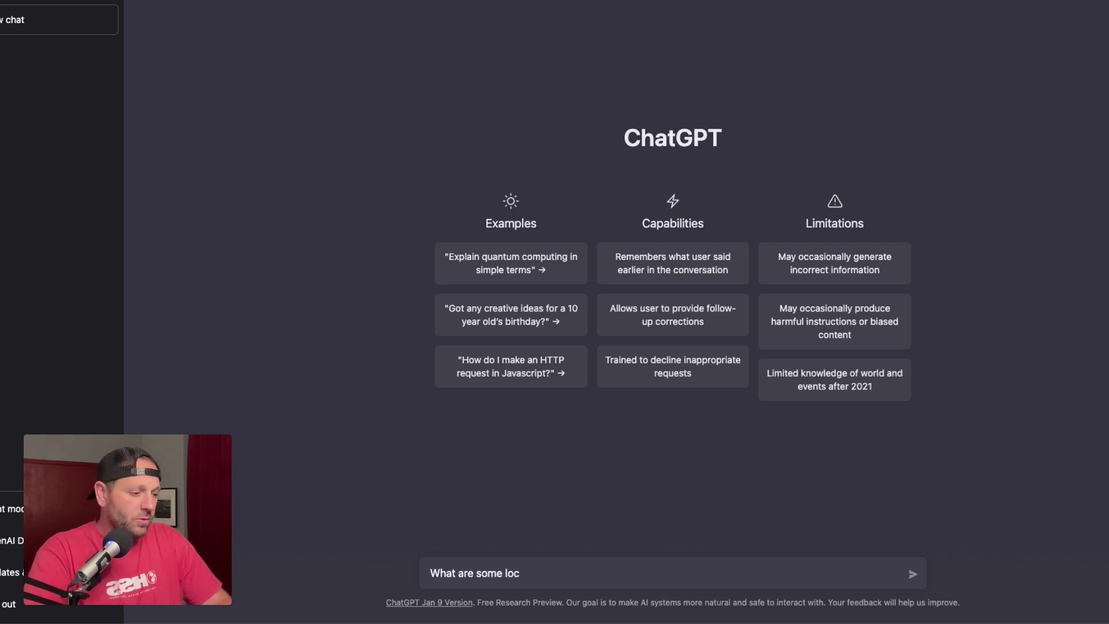
{"action": "type", "text": "al businesses "}
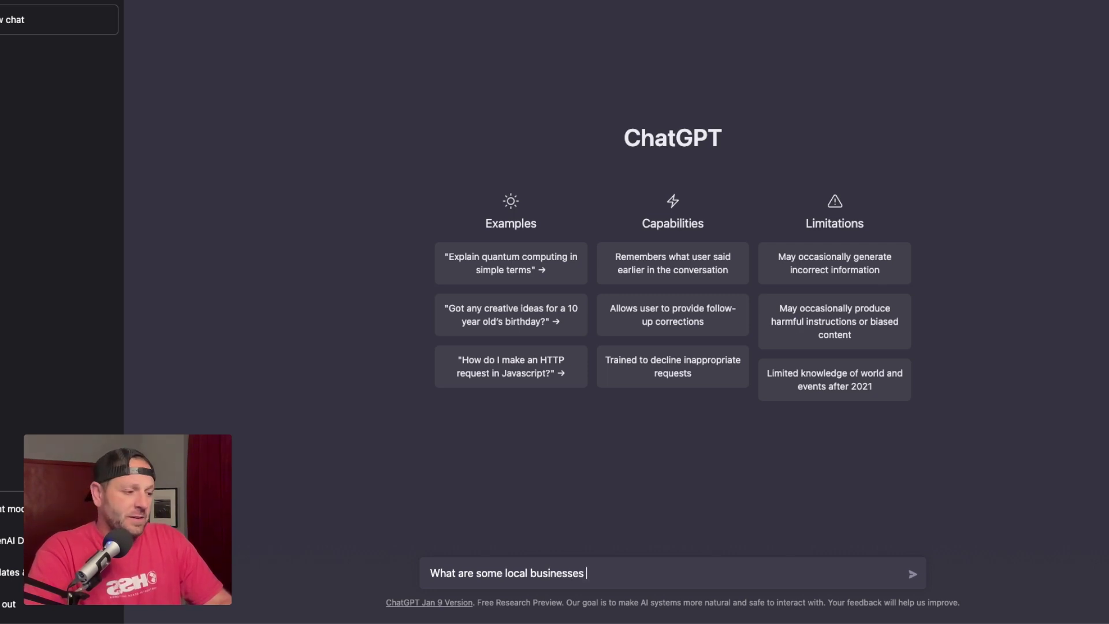
{"action": "type", "text": "that need"}
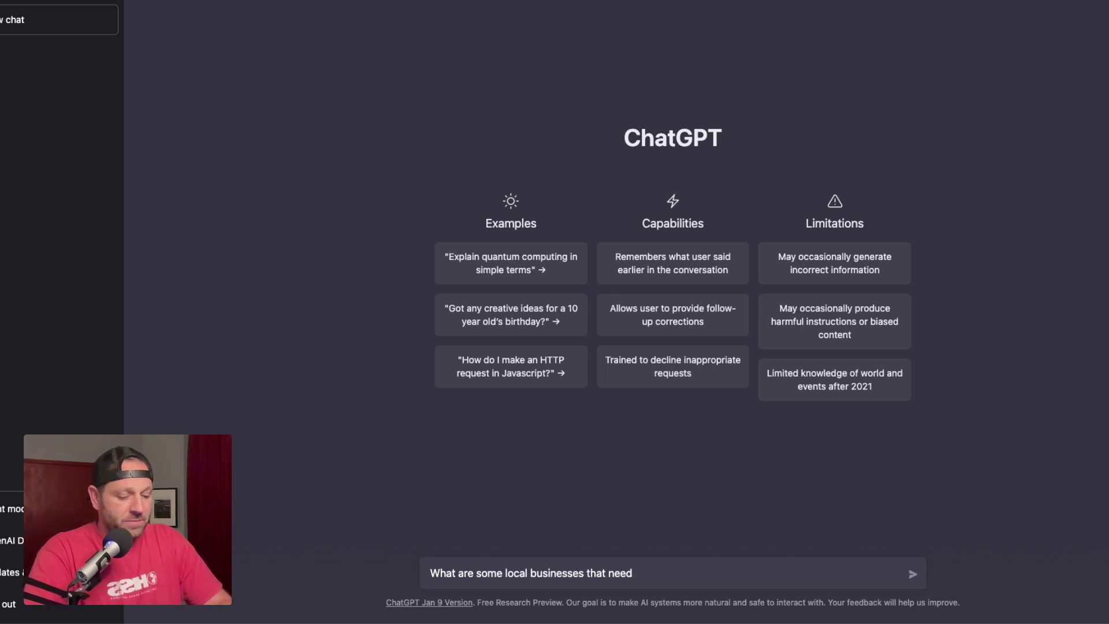
{"action": "type", "text": " digital makreint"}
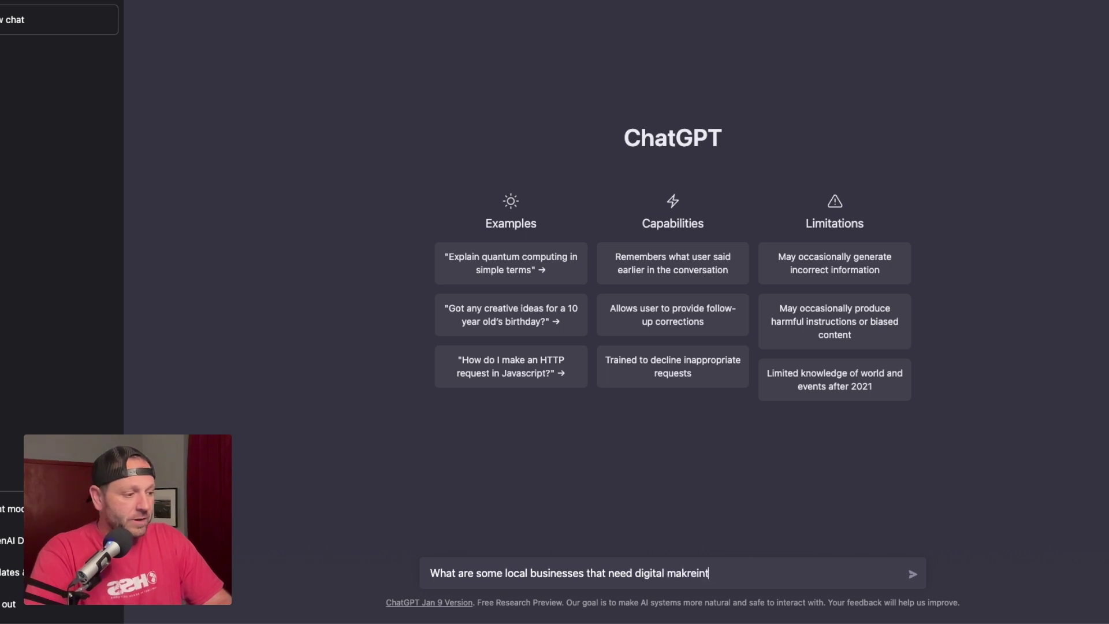
{"action": "key", "text": "BackSpace"}
{"action": "key", "text": "BackSpace"}
{"action": "key", "text": "BackSpace"}
{"action": "key", "text": "BackSpace"}
{"action": "key", "text": "BackSpace"}
{"action": "key", "text": "BackSpace"}
{"action": "type", "text": "rke"}
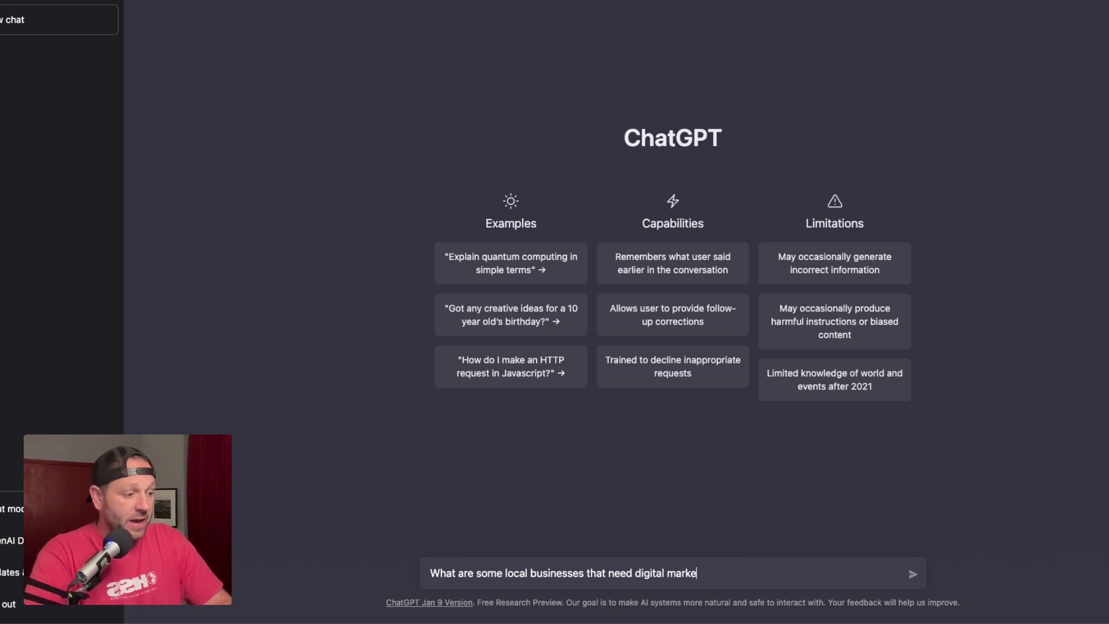
{"action": "type", "text": "ting"}
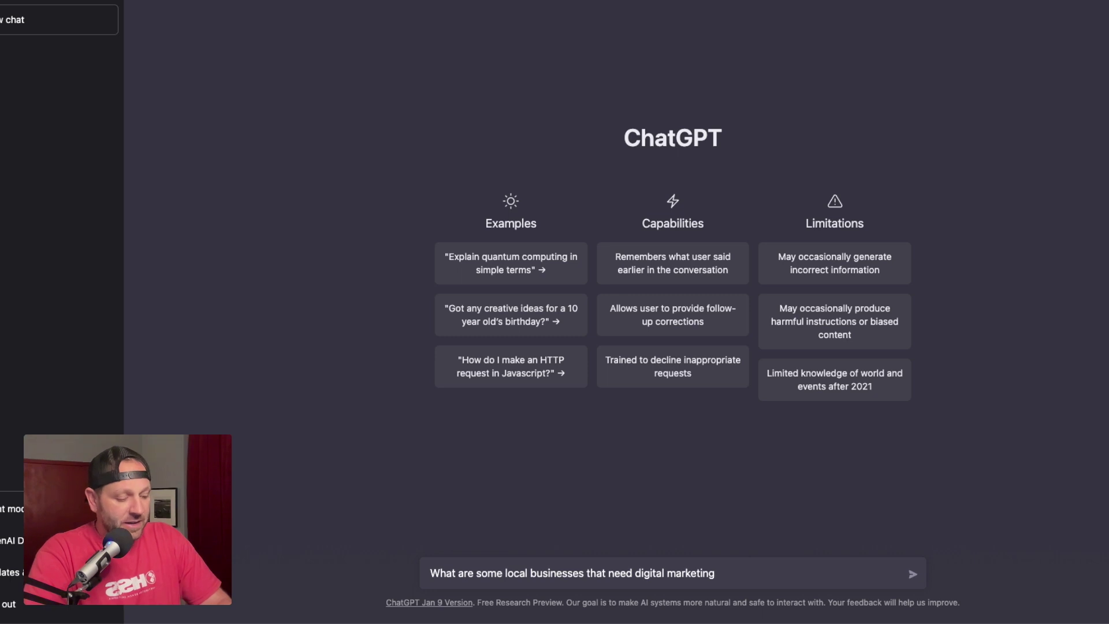
{"action": "type", "text": "?"}
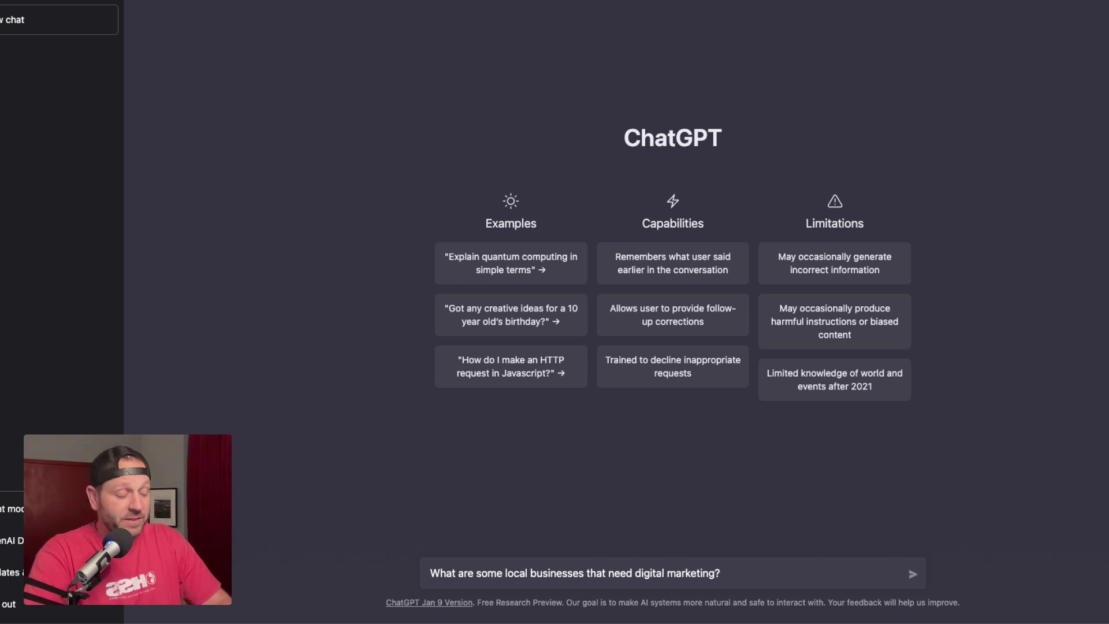
{"action": "key", "text": "Return"}
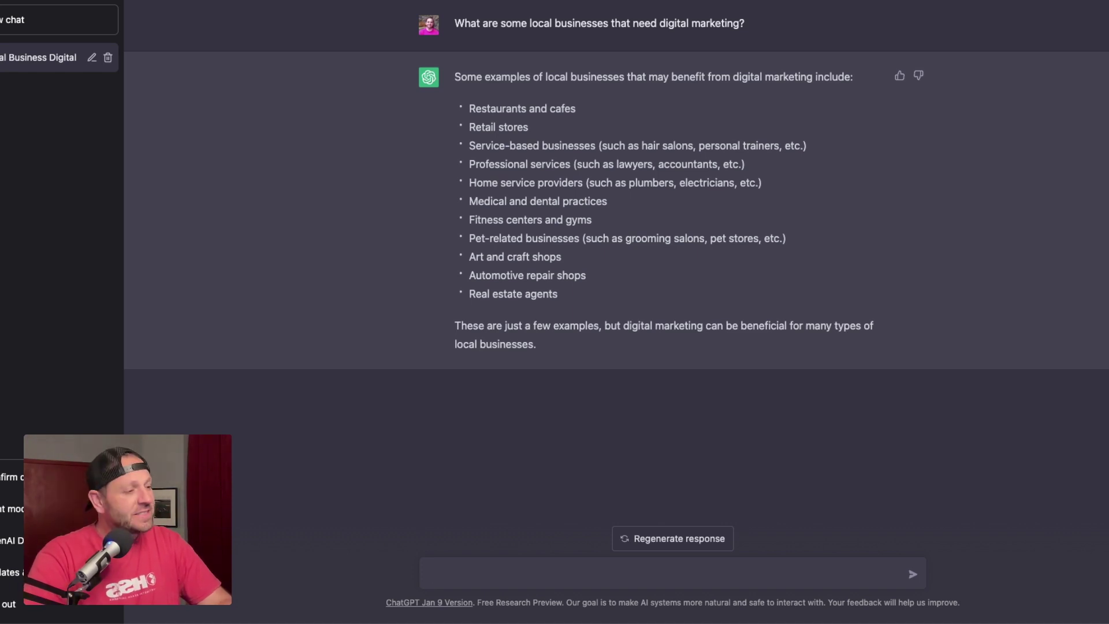
Ask ChatGPT the follow-up 'Any other examples?'.
{"action": "type", "text": "Any other ex"}
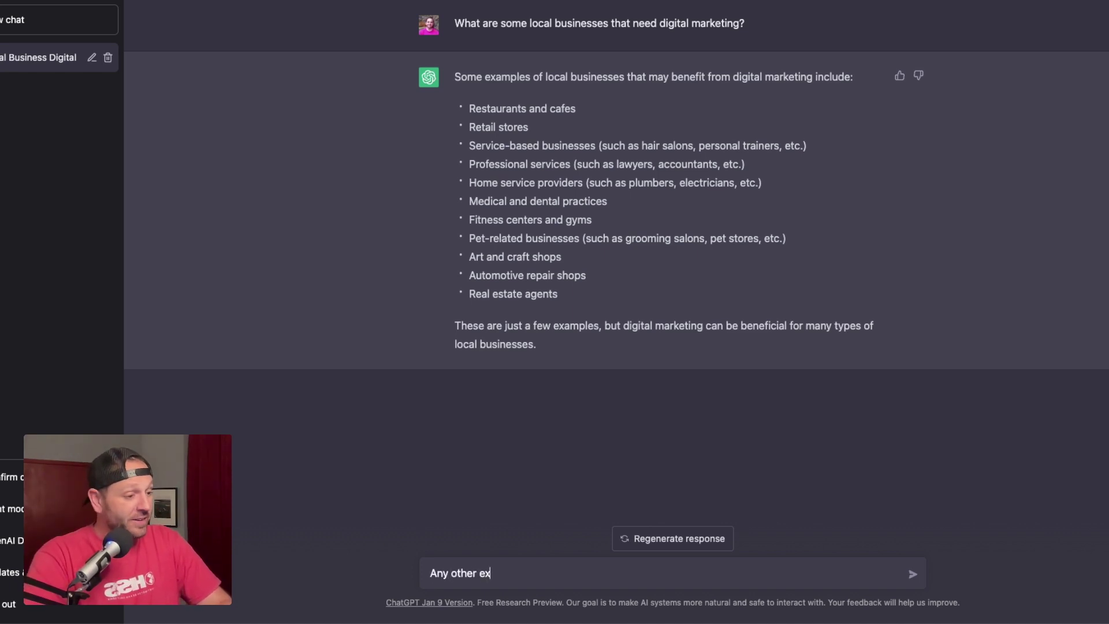
{"action": "type", "text": "amples?"}
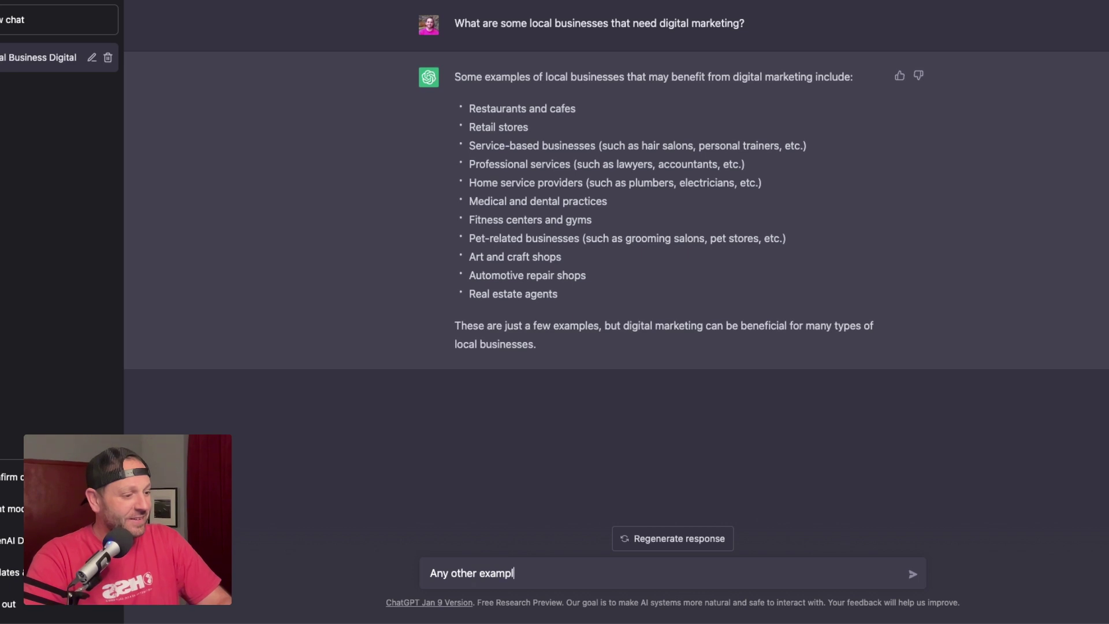
{"action": "key", "text": "Return"}
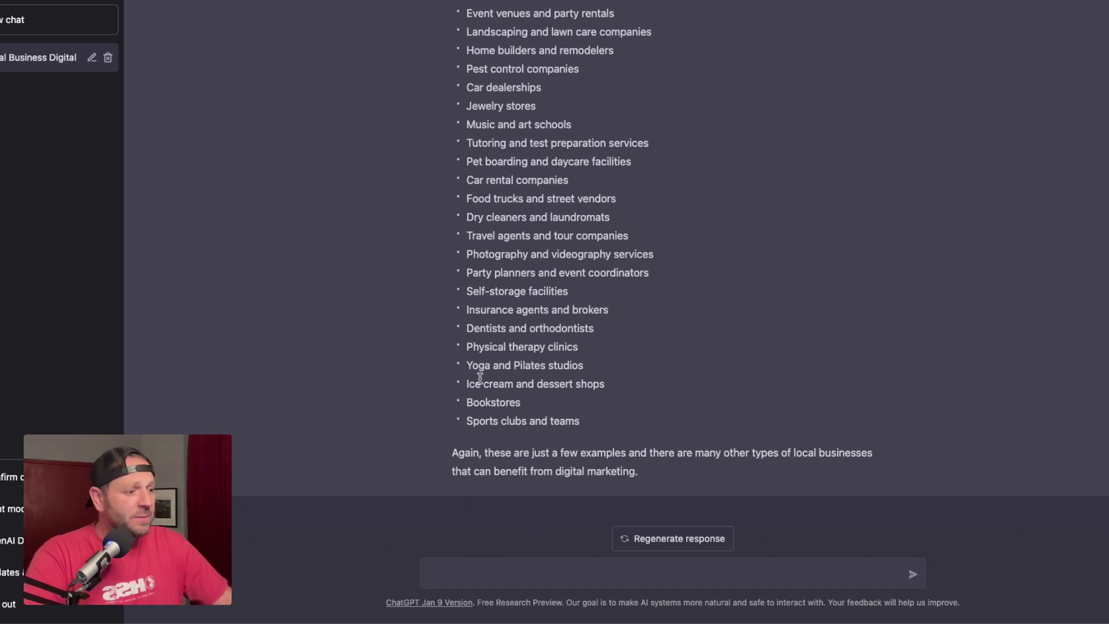
Highlight 'Yoga and Pilates studios' and draft a question on digital marketing services for a yoga studio.
{"action": "left_click_drag", "start_coordinate": [472, 366], "coordinate": [584, 373]}
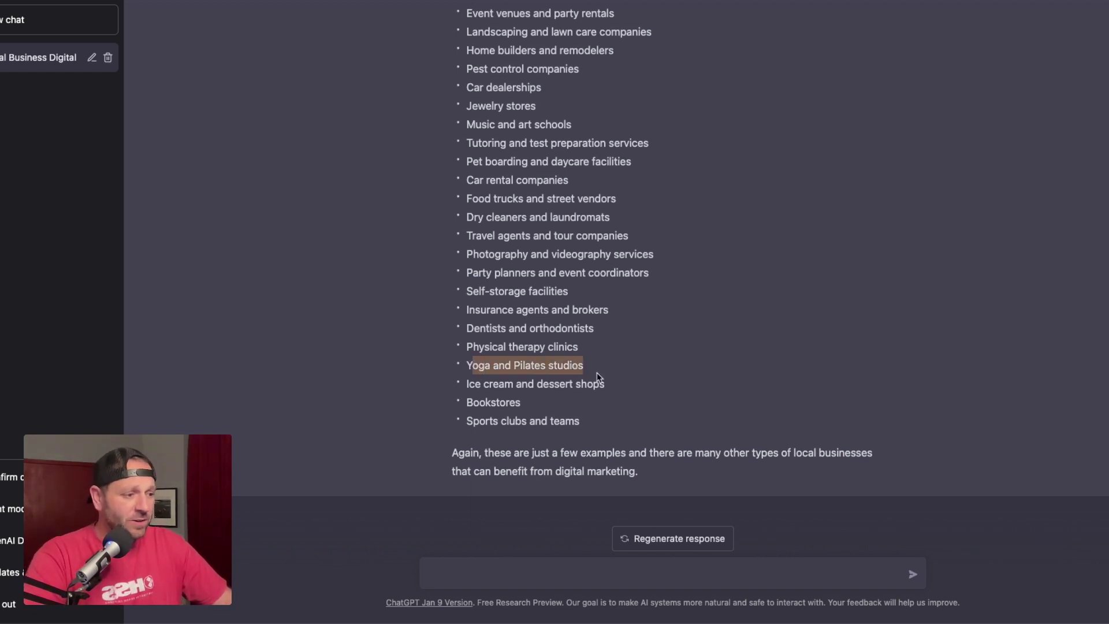
{"action": "left_click", "coordinate": [664, 573]}
{"action": "type", "text": "What are some"}
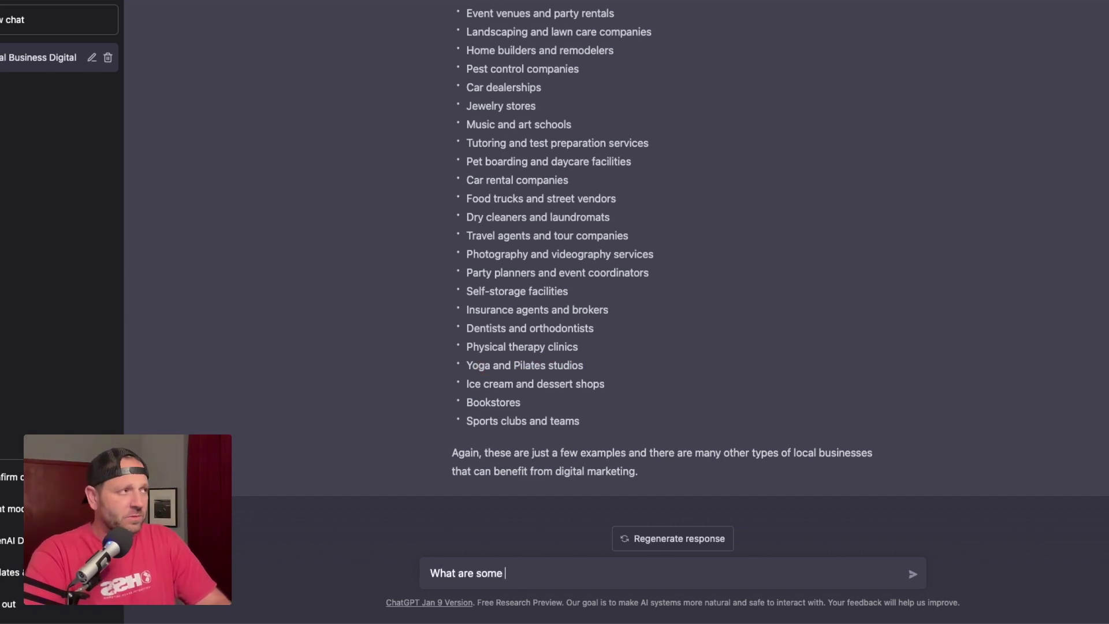
{"action": "type", "text": " digital"}
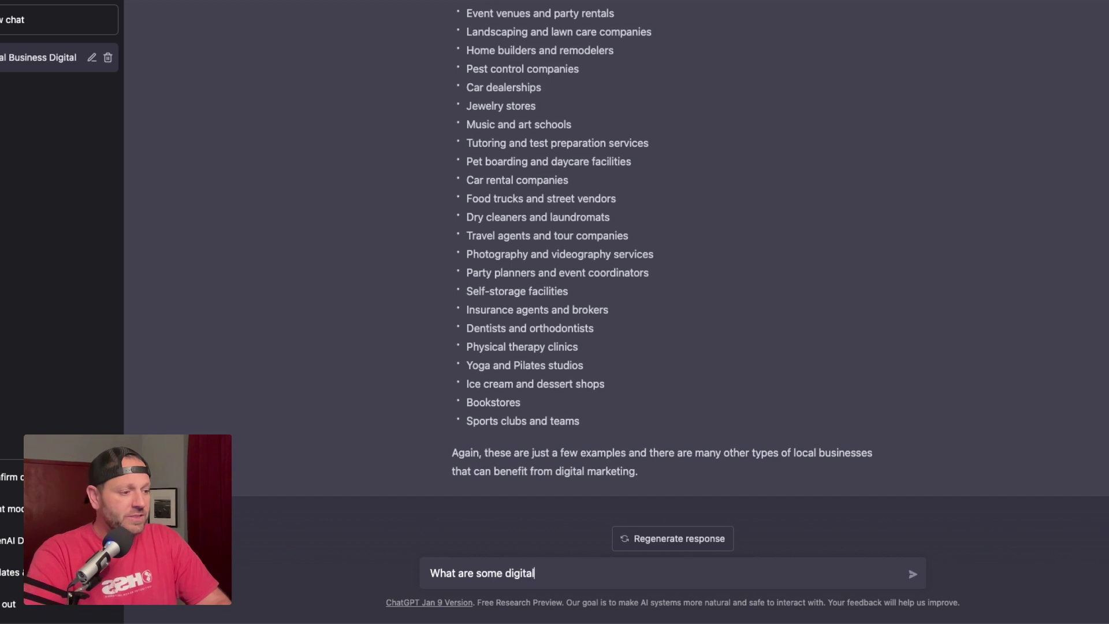
{"action": "type", "text": " marketing serv"}
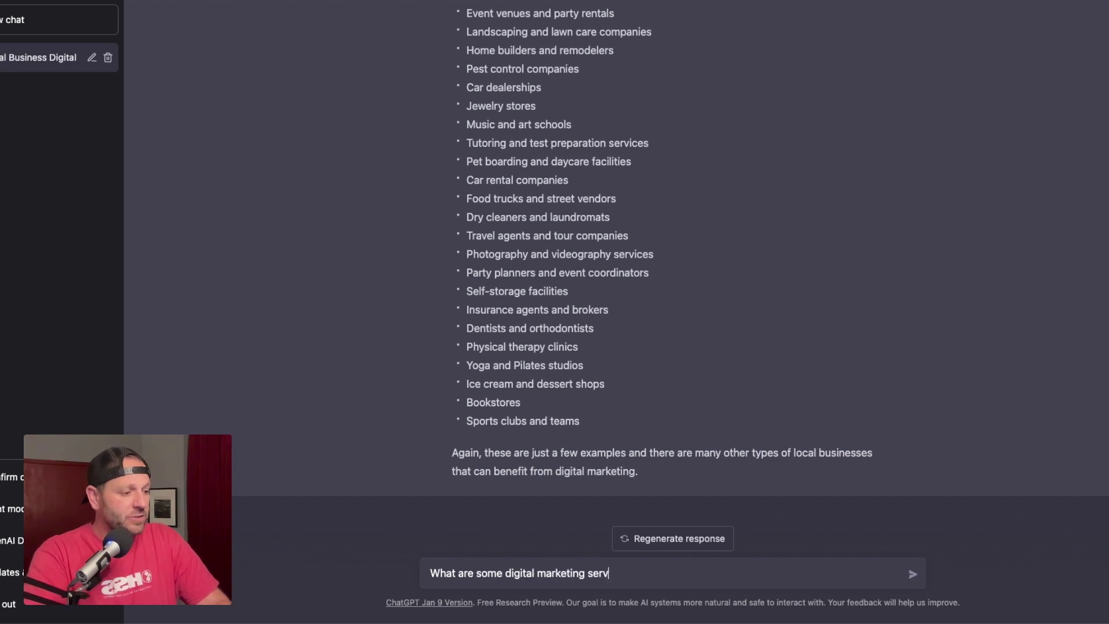
{"action": "type", "text": "ices you could off"}
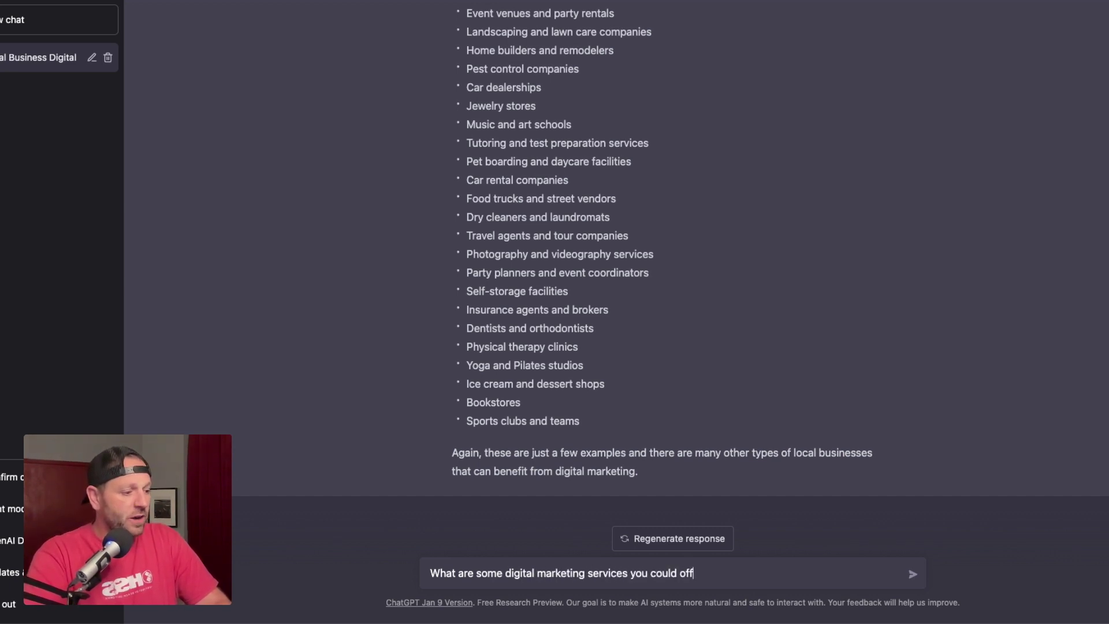
{"action": "type", "text": "er a yoga st"}
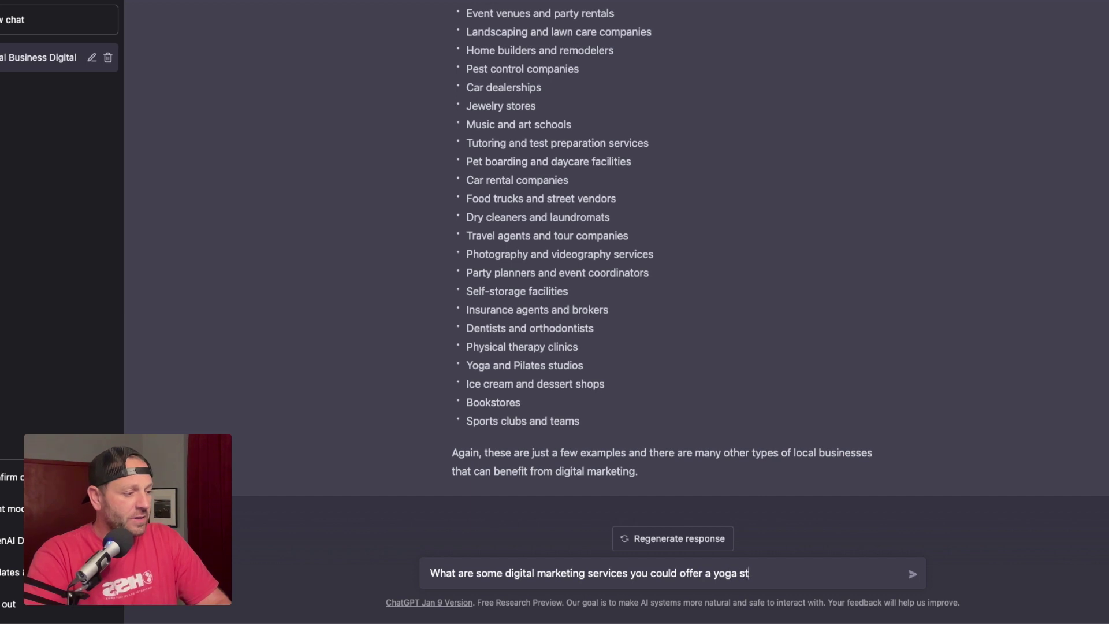
{"action": "type", "text": "ui"}
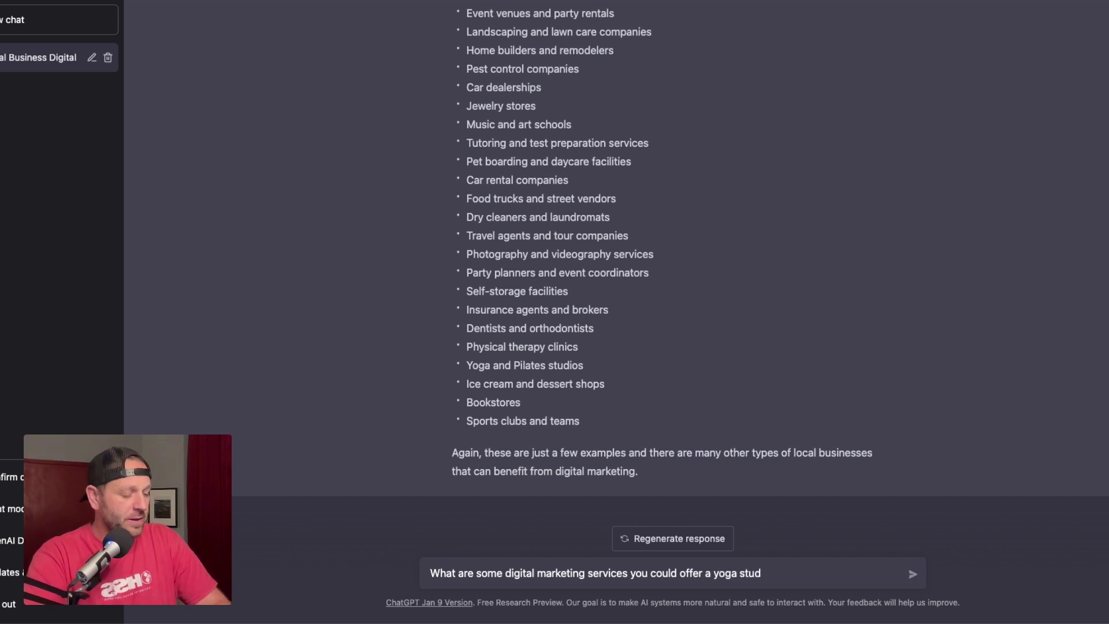
{"action": "type", "text": "io?"}
Send the question about digital marketing services for a yoga studio.
{"action": "key", "text": "Return"}
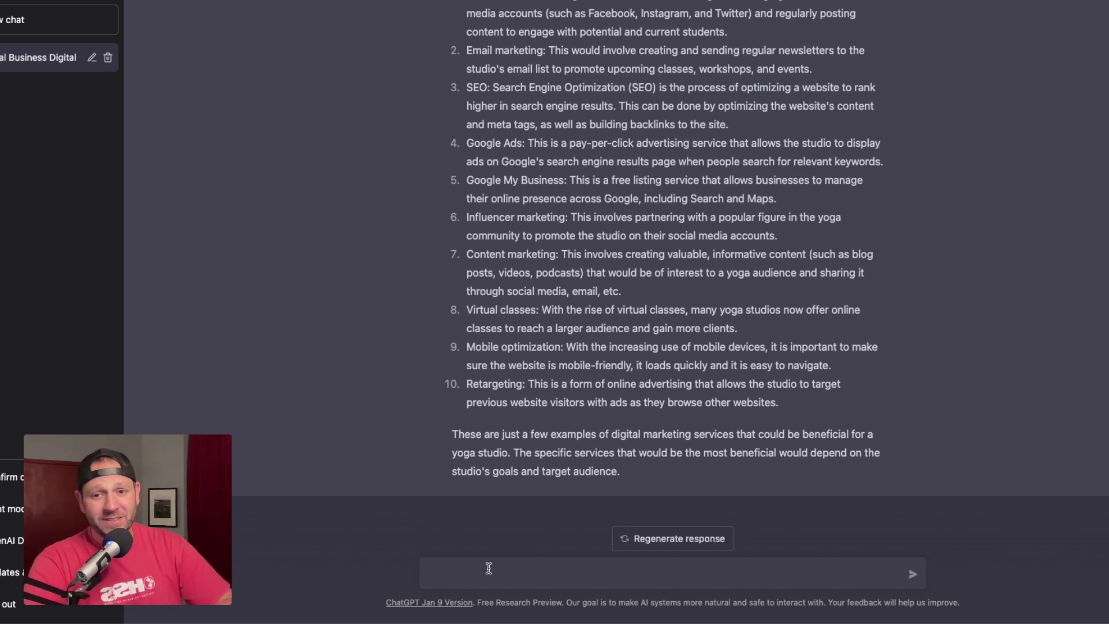
Ask for 10 business name ideas for a yoga-studio-focused SMMA.
{"action": "left_click", "coordinate": [489, 569]}
{"action": "type", "text": "List "}
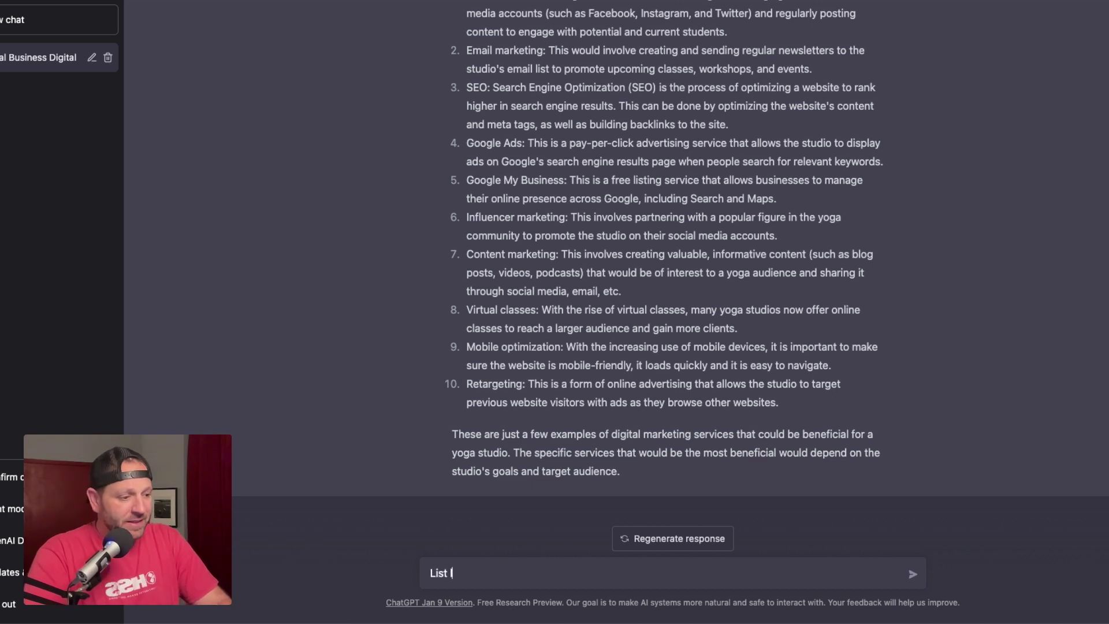
{"action": "type", "text": "10 busine"}
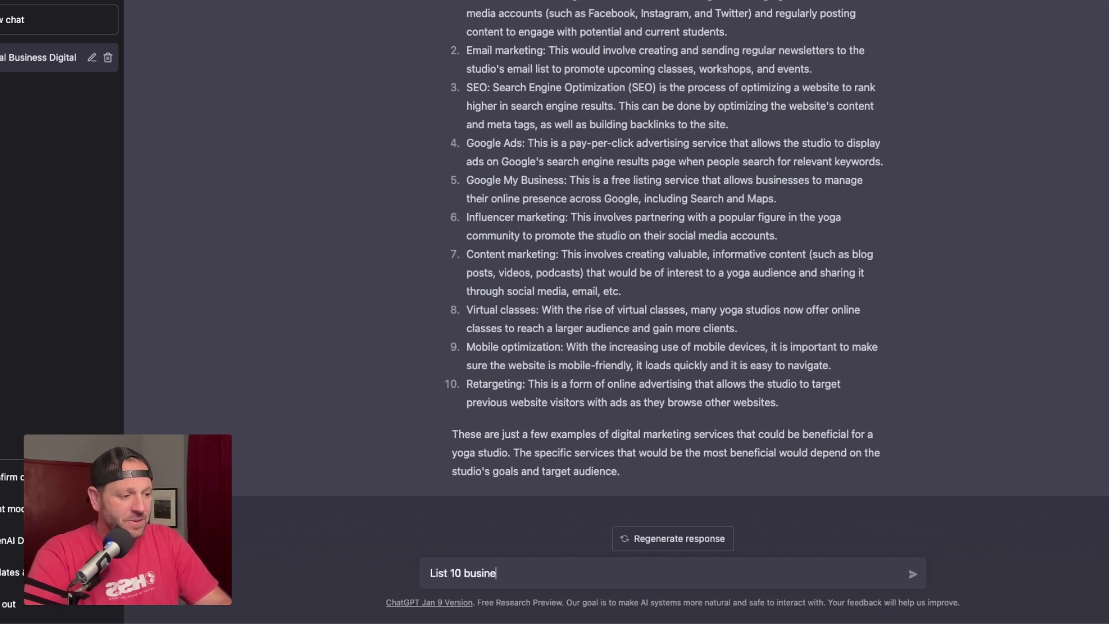
{"action": "type", "text": "ss name i"}
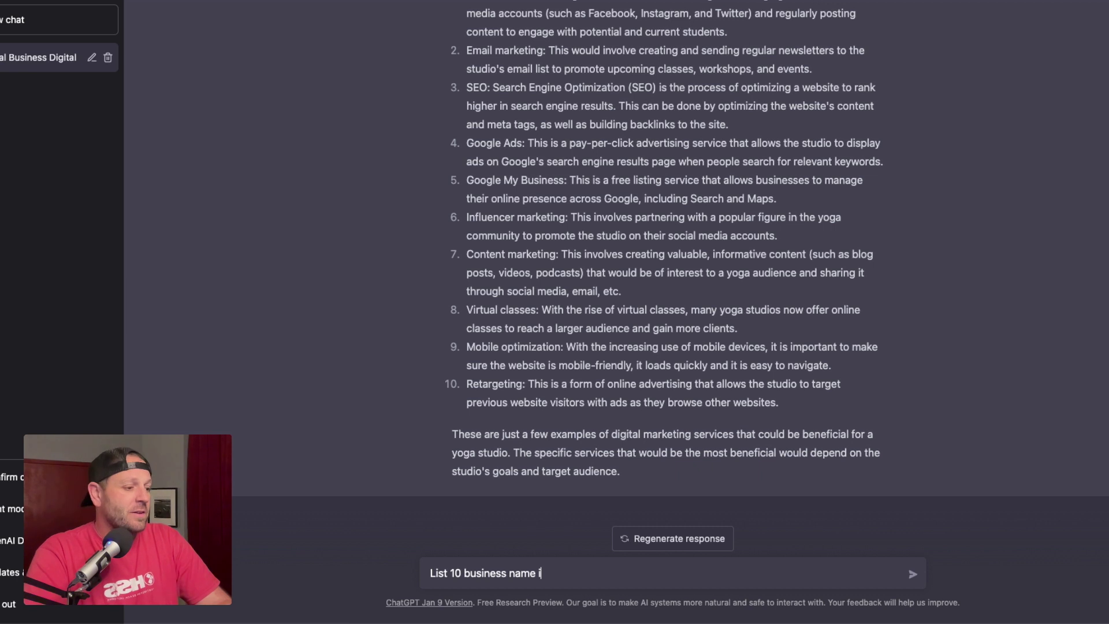
{"action": "type", "text": "deas for a"}
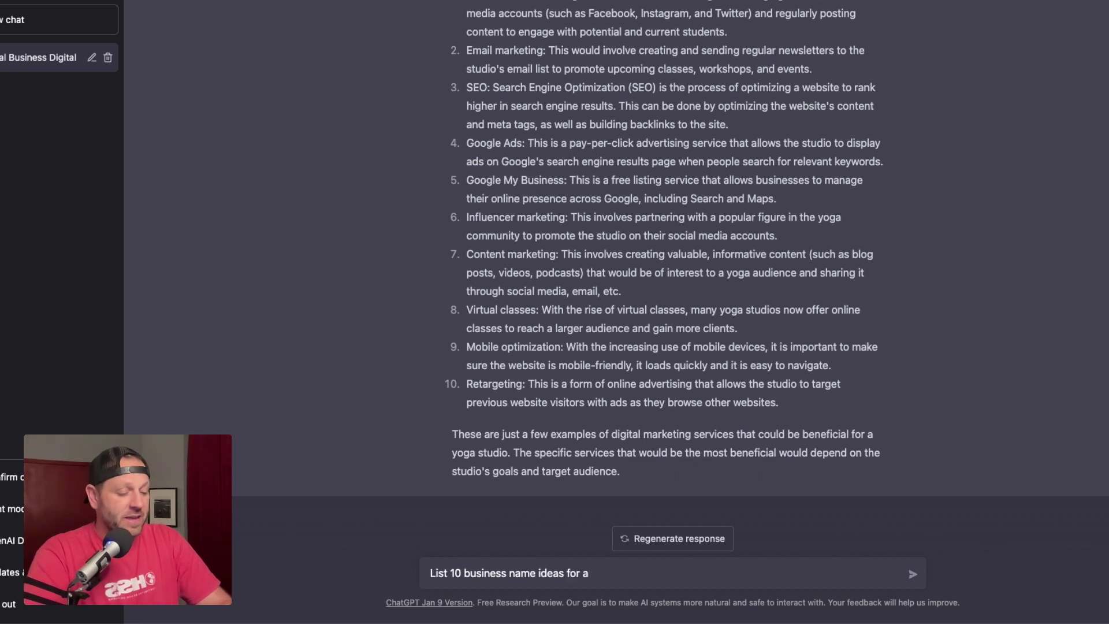
{"action": "type", "text": " S"}
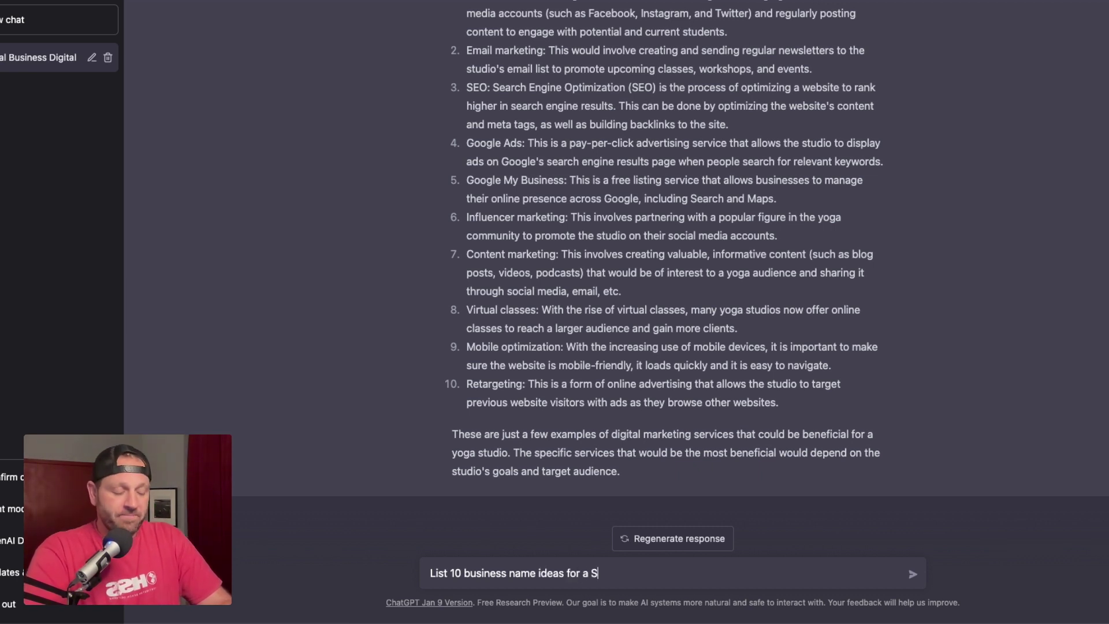
{"action": "type", "text": "MMA that c"}
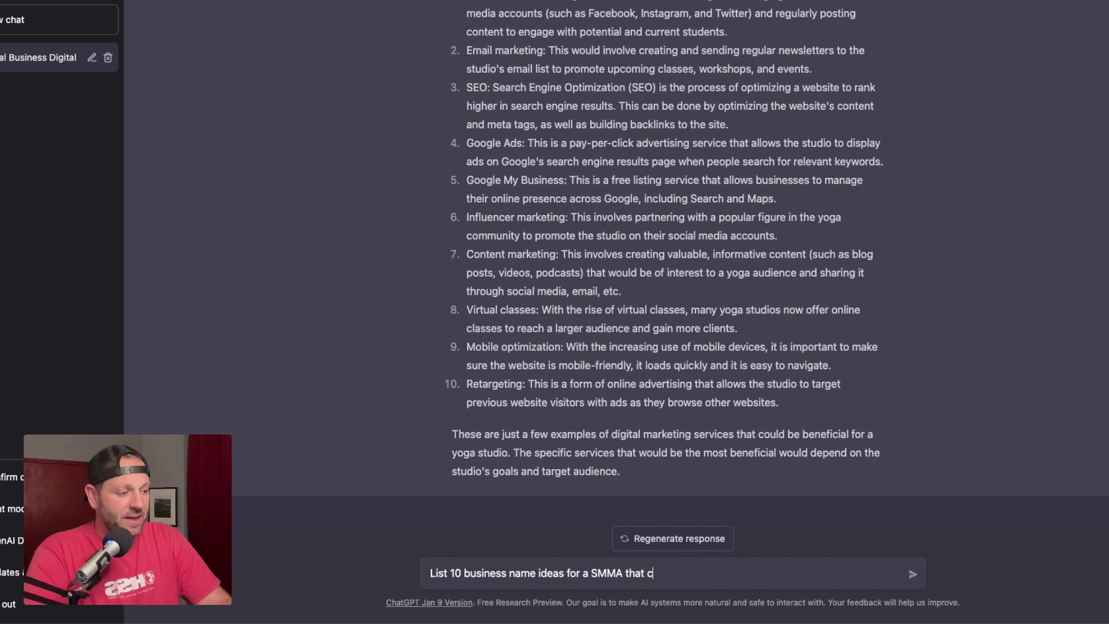
{"action": "type", "text": "ofuc"}
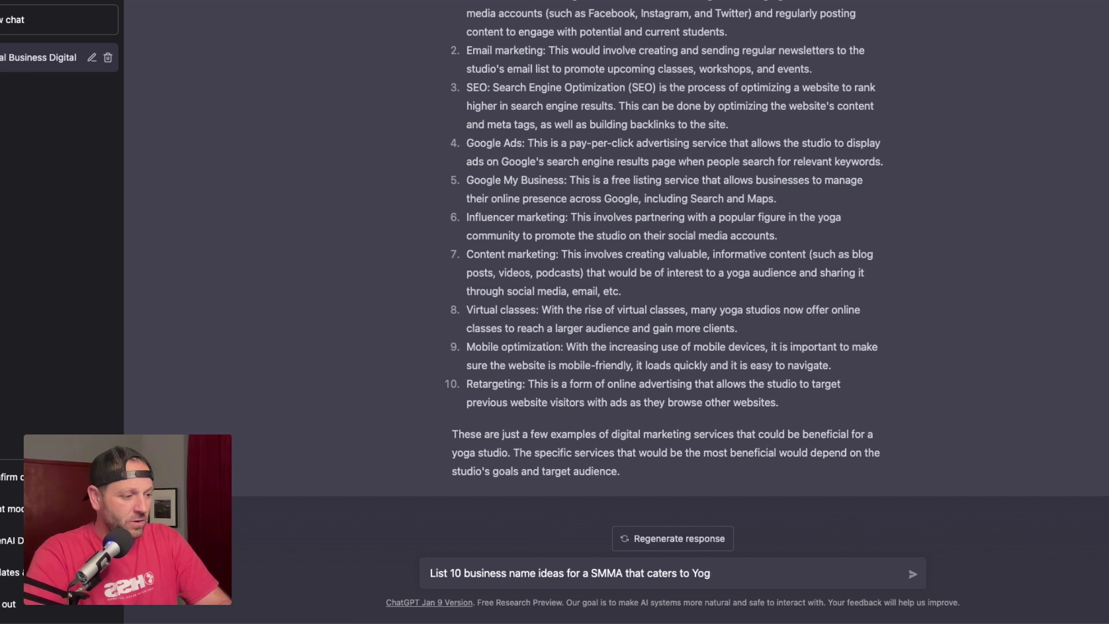
{"action": "type", "text": "oes"}
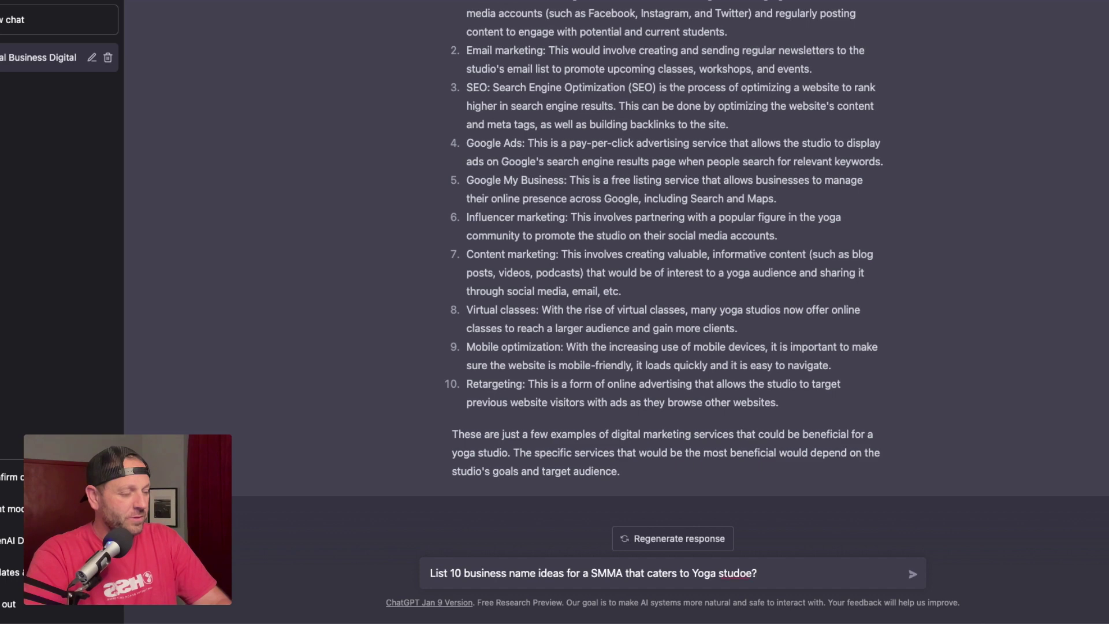
{"action": "key", "text": "Return"}
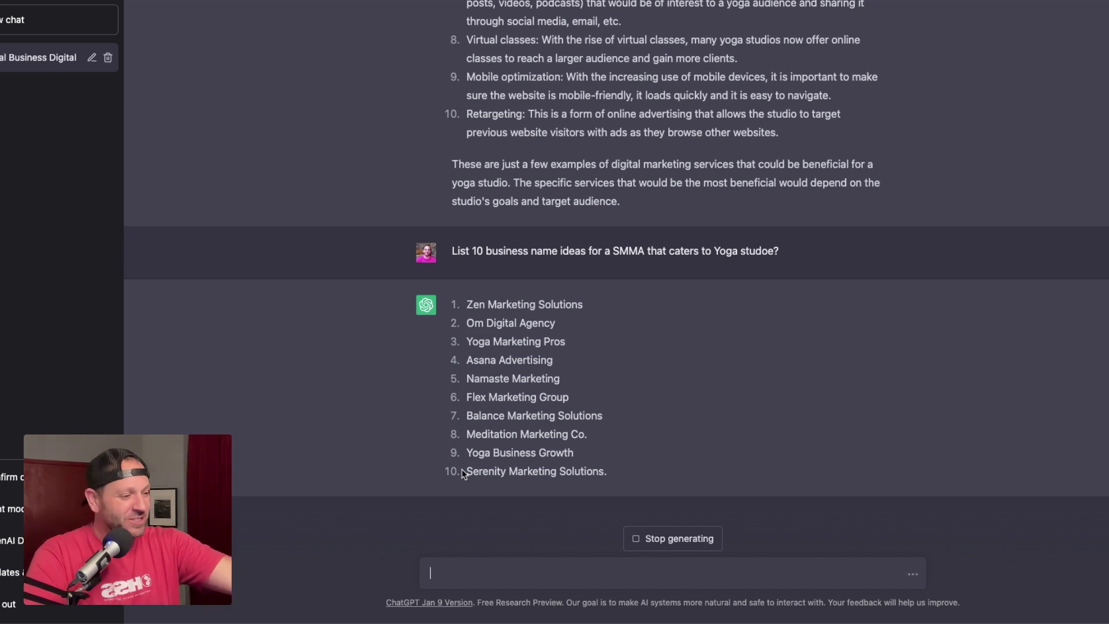
Ask ChatGPT 'Can you get more creative with the names?'.
{"action": "type", "text": "Can you get "}
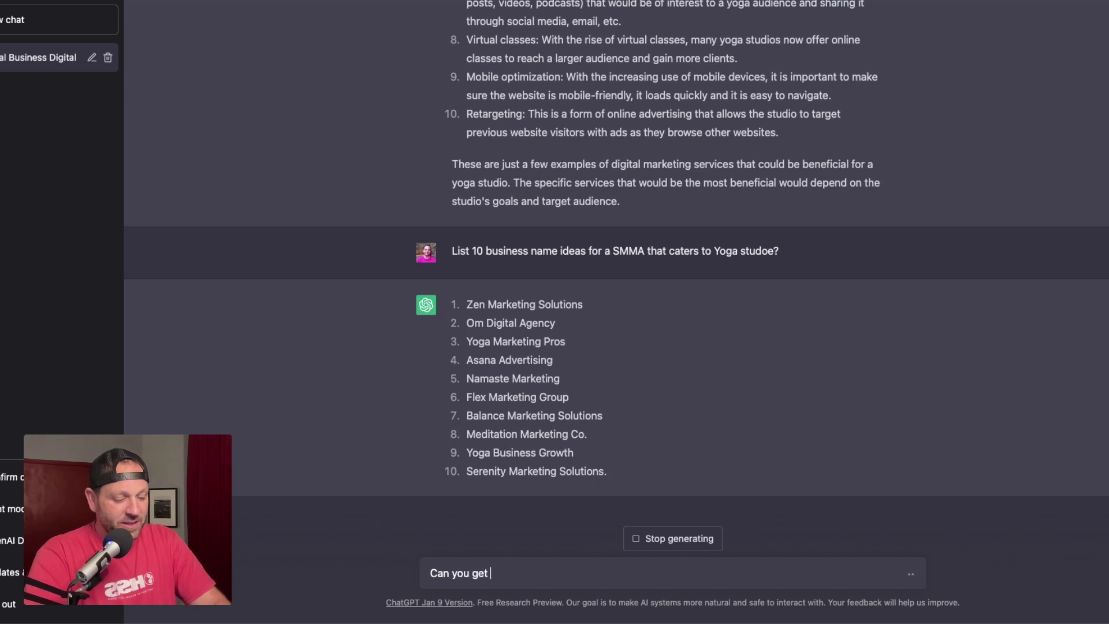
{"action": "type", "text": "more creative with the names?"}
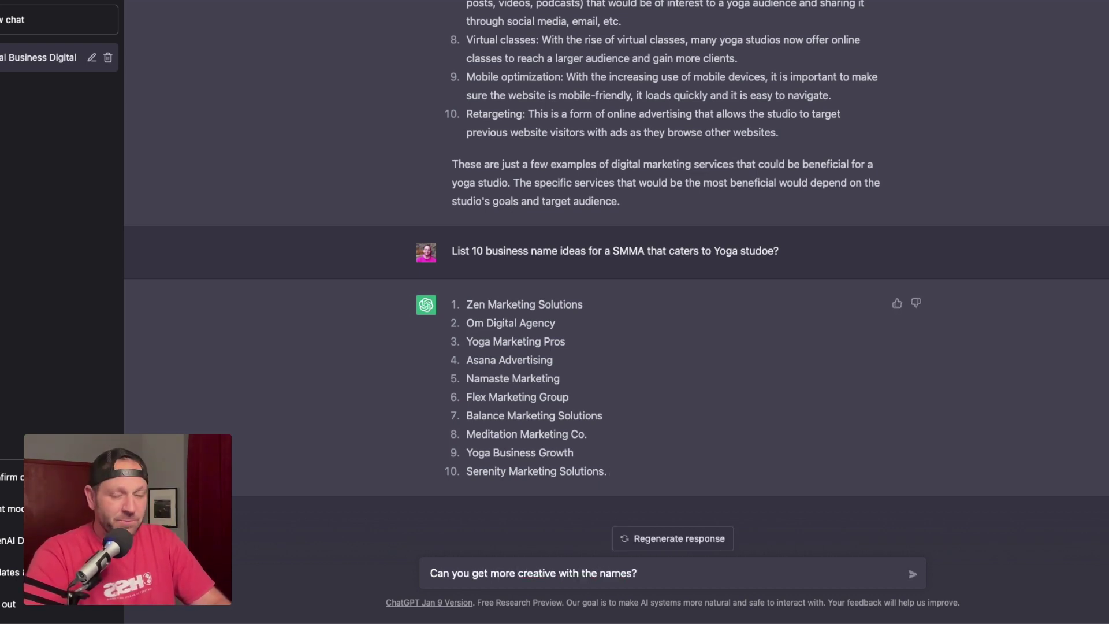
{"action": "key", "text": "Return"}
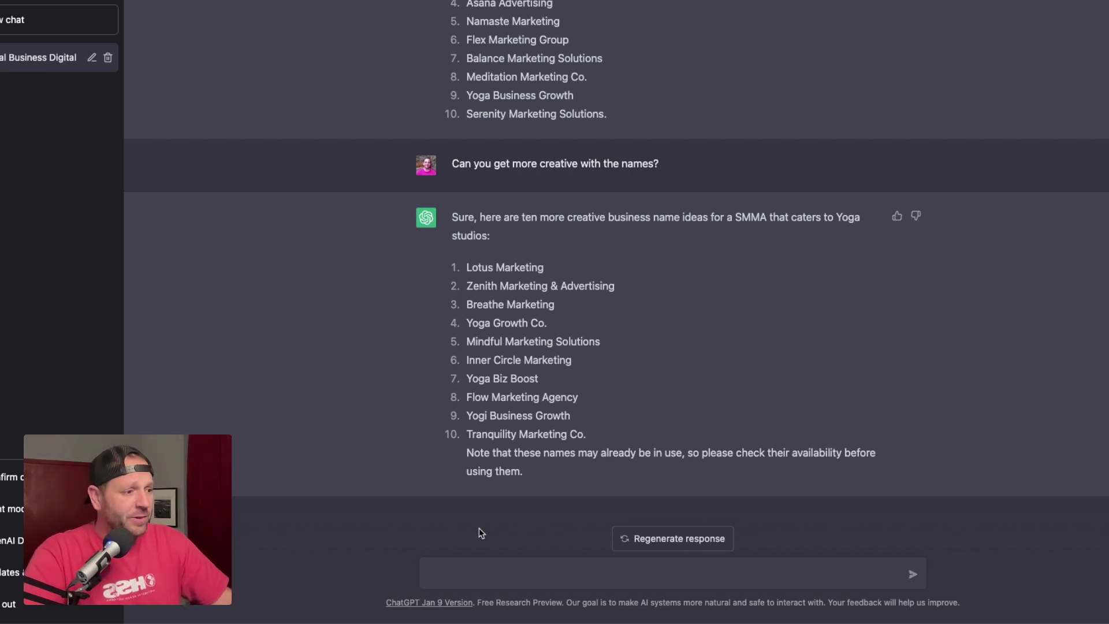
{"action": "scroll", "coordinate": [584, 276], "scroll_direction": "up", "scroll_amount": 2}
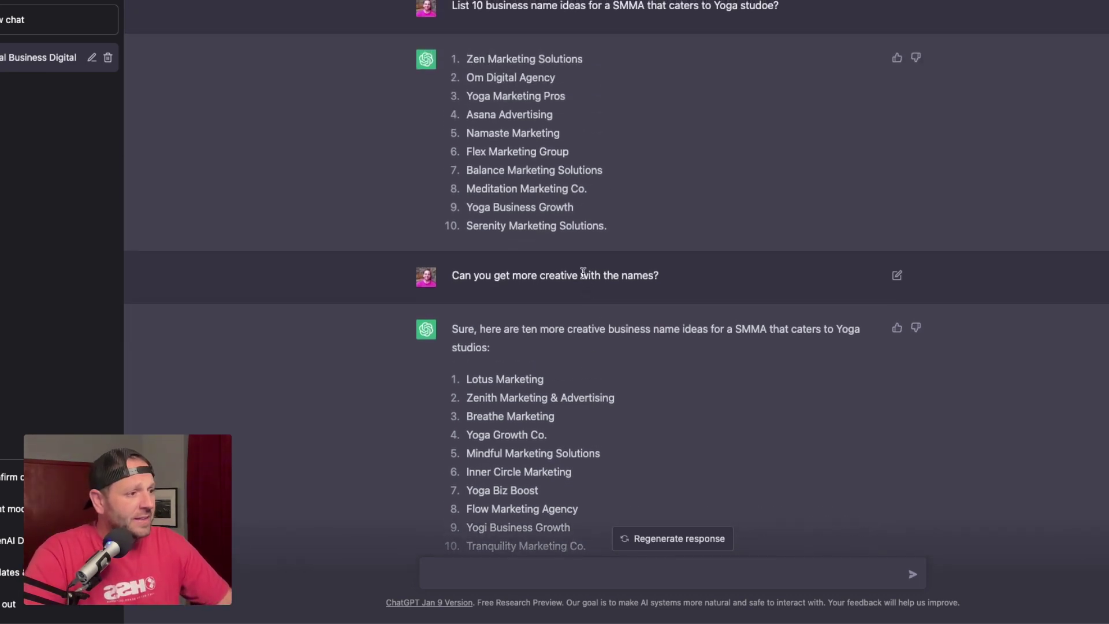
Pick 'Namaste Marketing' from the names and ask which colors suit a company with that name.
{"action": "double_click", "coordinate": [470, 132]}
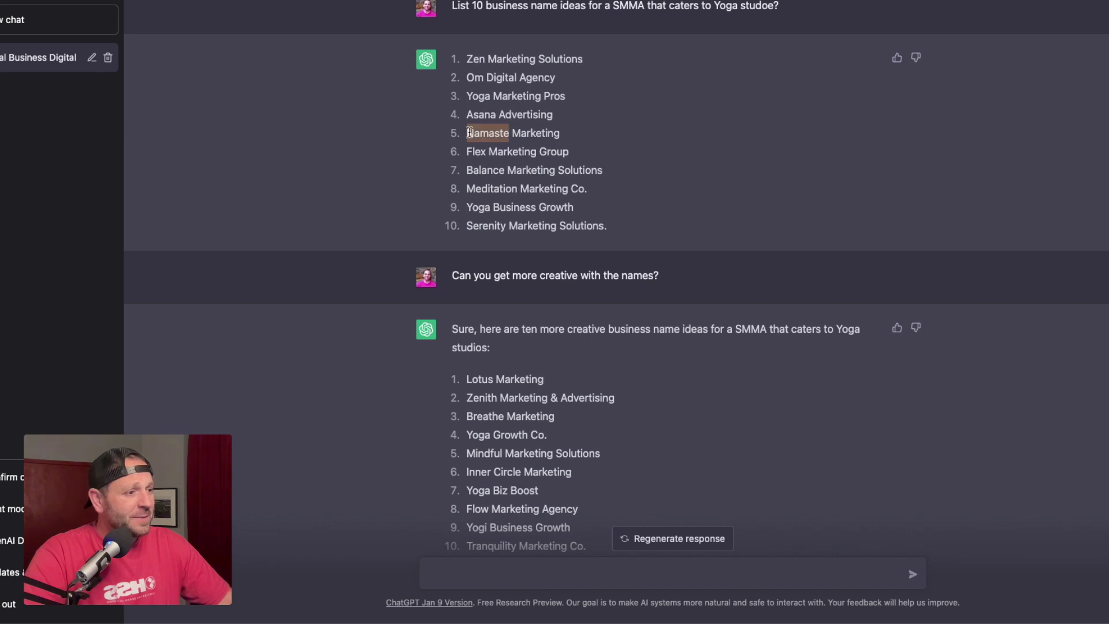
{"action": "triple_click", "coordinate": [469, 132]}
{"action": "left_click", "coordinate": [521, 565]}
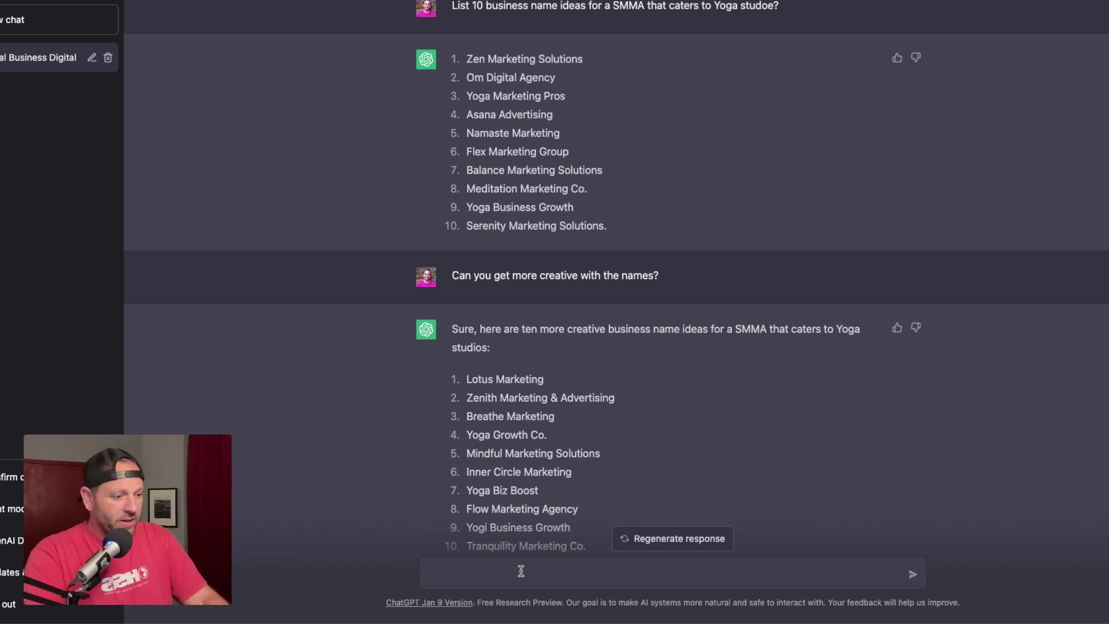
{"action": "type", "text": "what would be "}
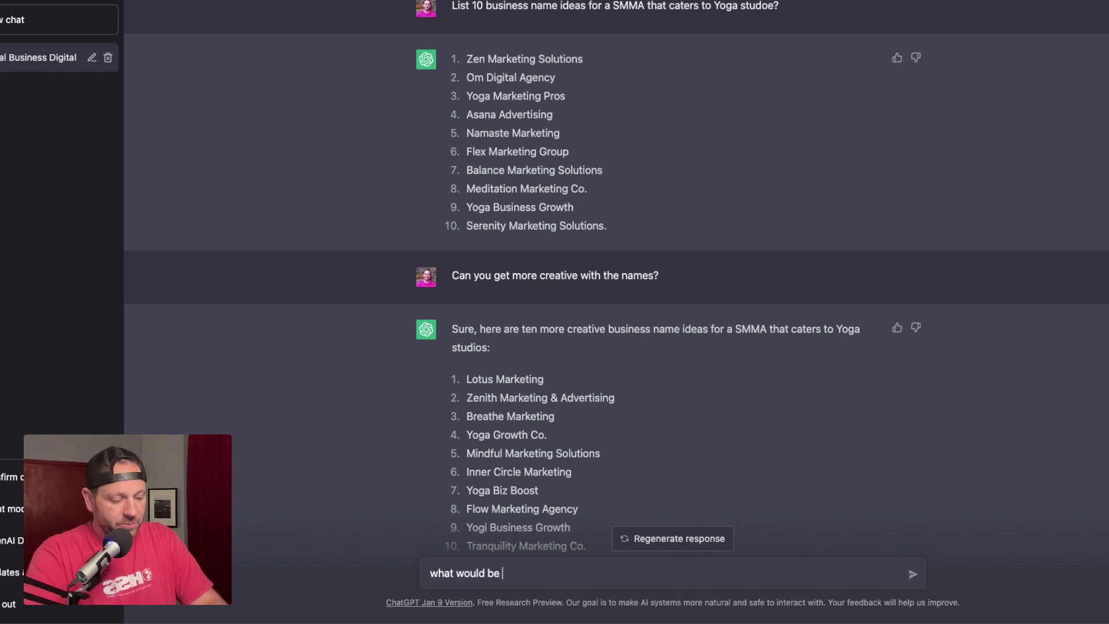
{"action": "type", "text": "some good "}
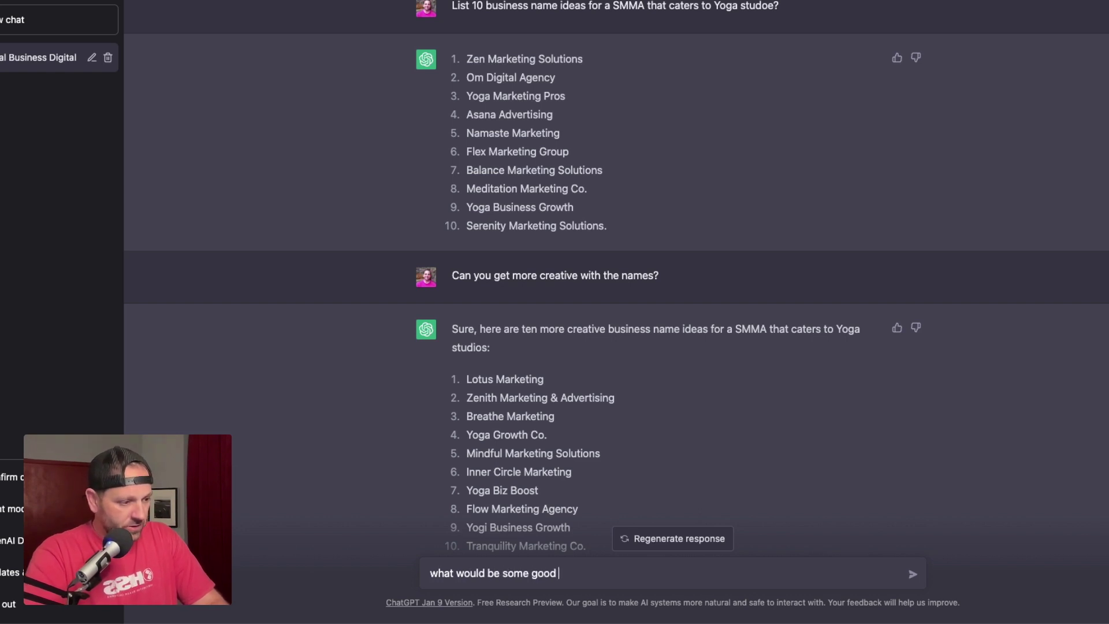
{"action": "type", "text": "colros t"}
{"action": "key", "text": "BackSpace"}
{"action": "key", "text": "BackSpace"}
{"action": "key", "text": "BackSpace"}
{"action": "key", "text": "BackSpace"}
{"action": "key", "text": "BackSpace"}
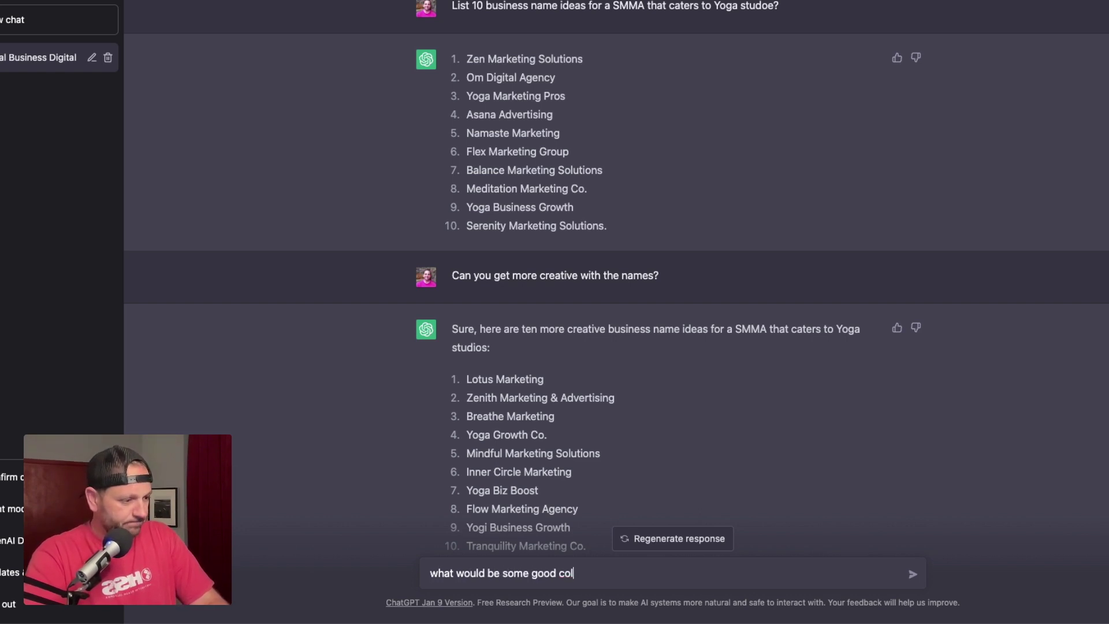
{"action": "type", "text": "ors to u"}
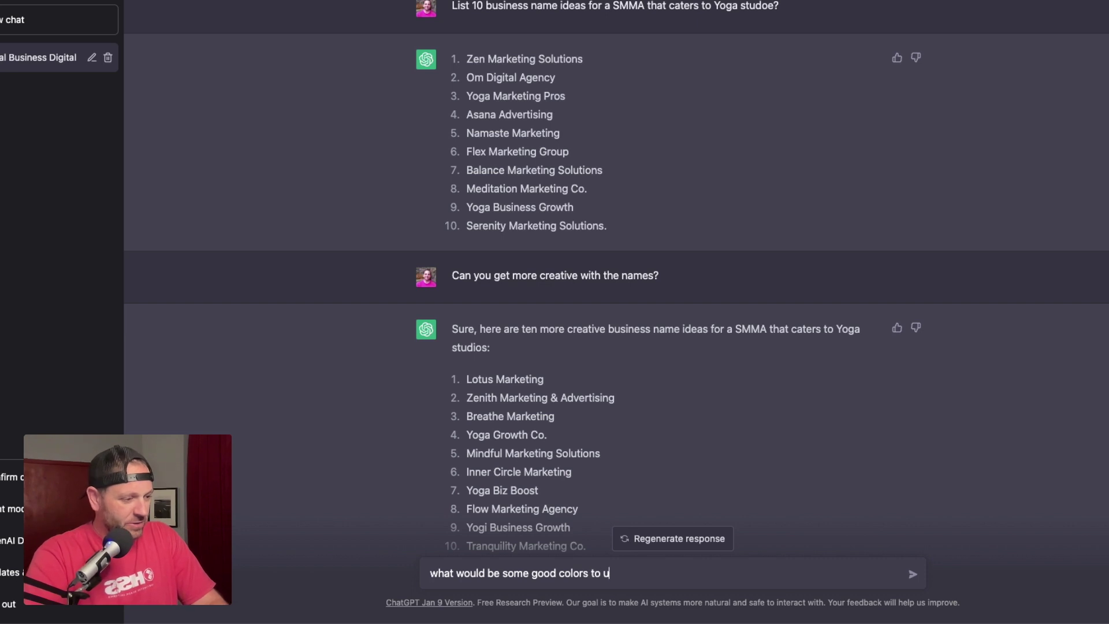
{"action": "type", "text": "se for a"}
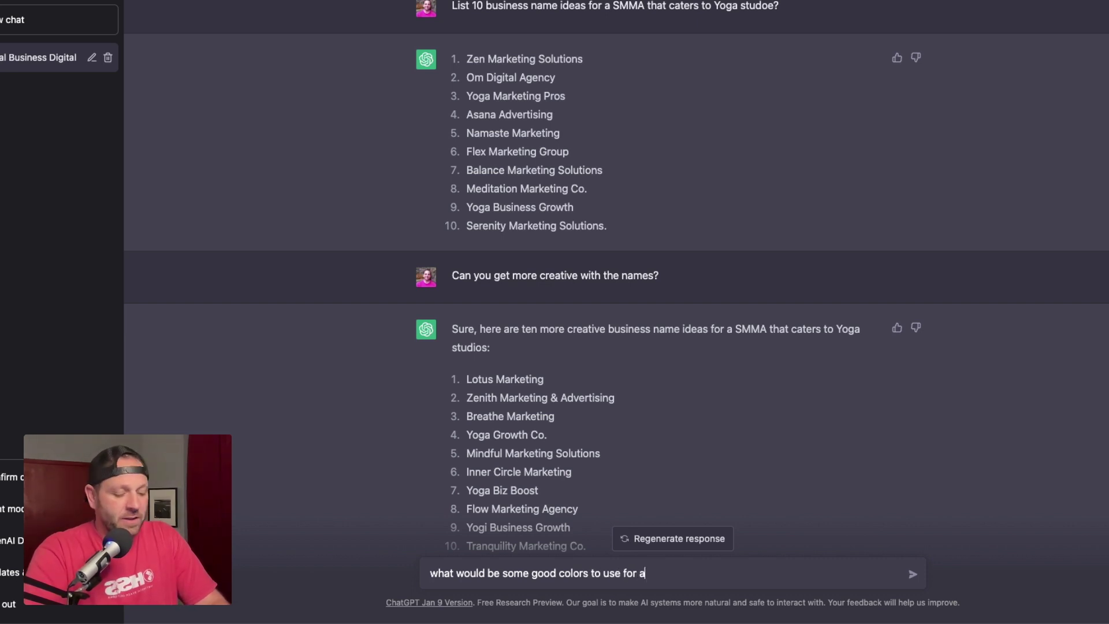
{"action": "type", "text": " company"}
{"action": "key", "text": "BackSpace"}
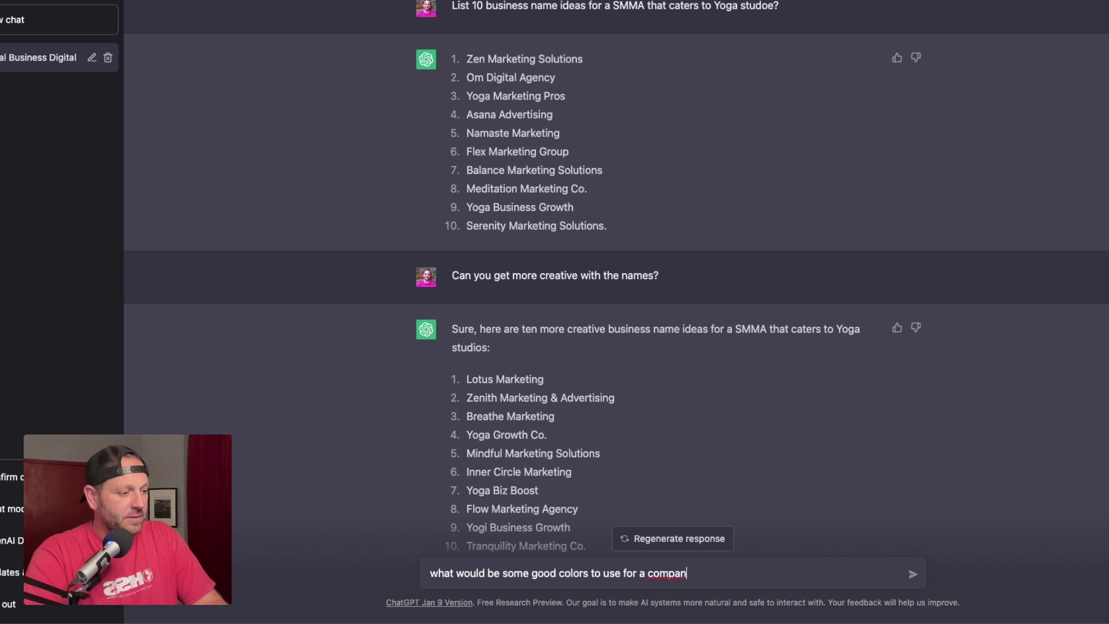
{"action": "type", "text": "y call ed"}
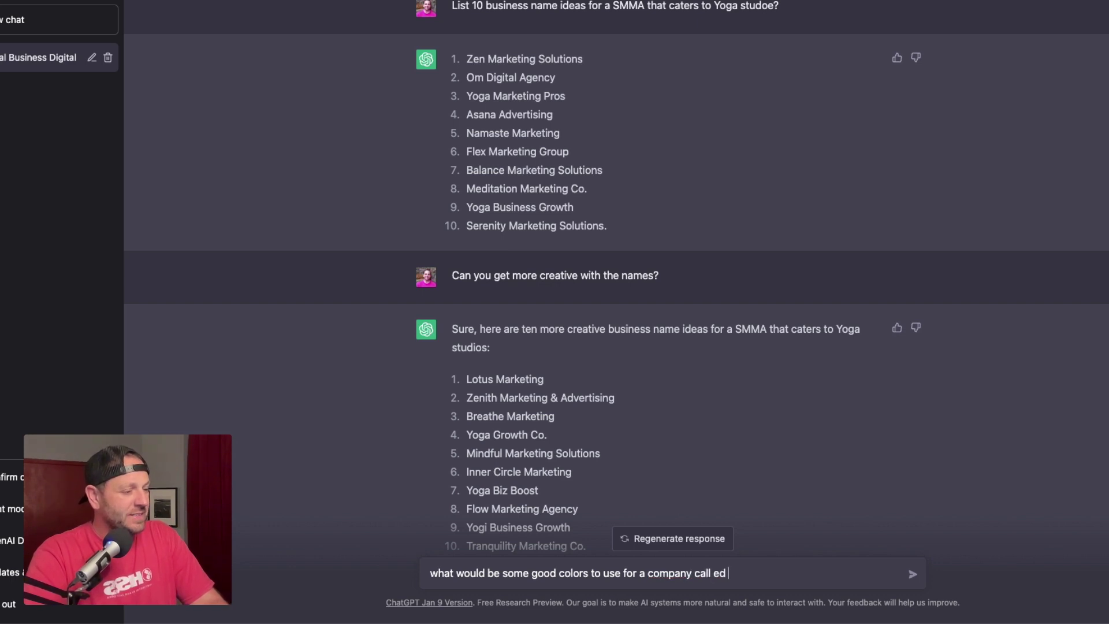
{"action": "key", "text": "BackSpace"}
{"action": "key", "text": "BackSpace"}
{"action": "key", "text": "BackSpace"}
{"action": "key", "text": "BackSpace"}
{"action": "type", "text": "ed Namaste Marketing"}
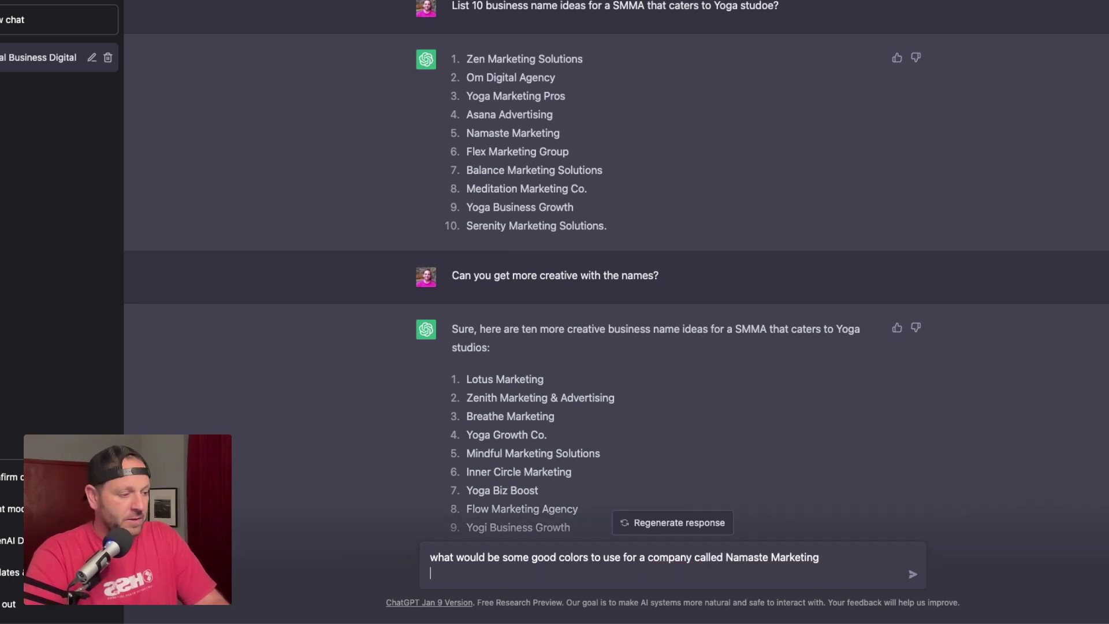
{"action": "type", "text": "?"}
{"action": "key", "text": "Return"}
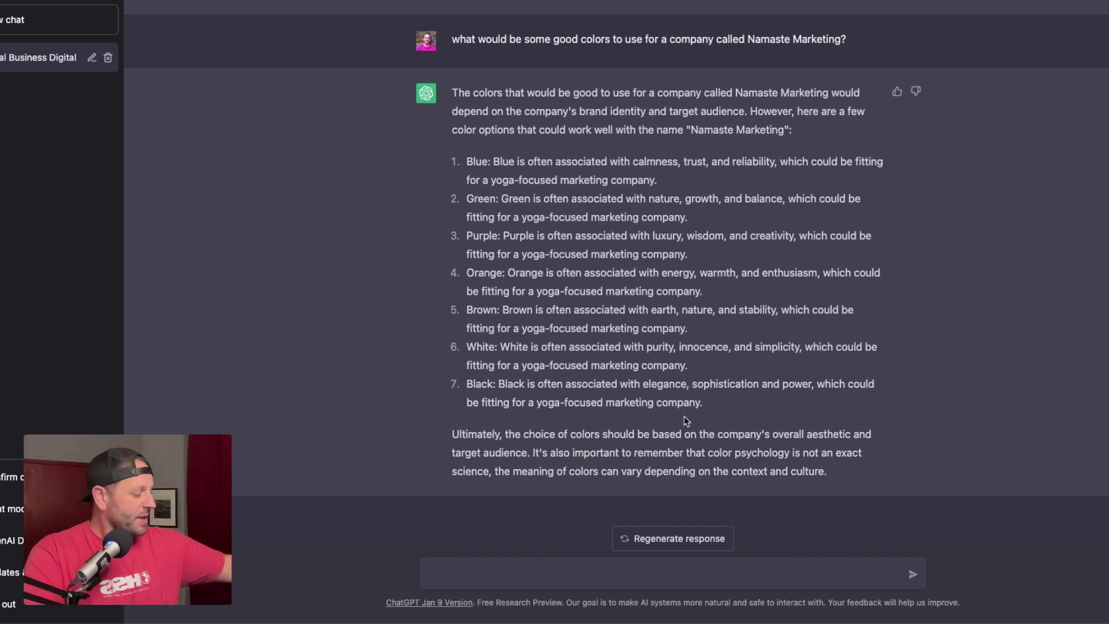
Ask 'Based on the above, what would be some good logo ideas?'.
{"action": "type", "text": "Based"}
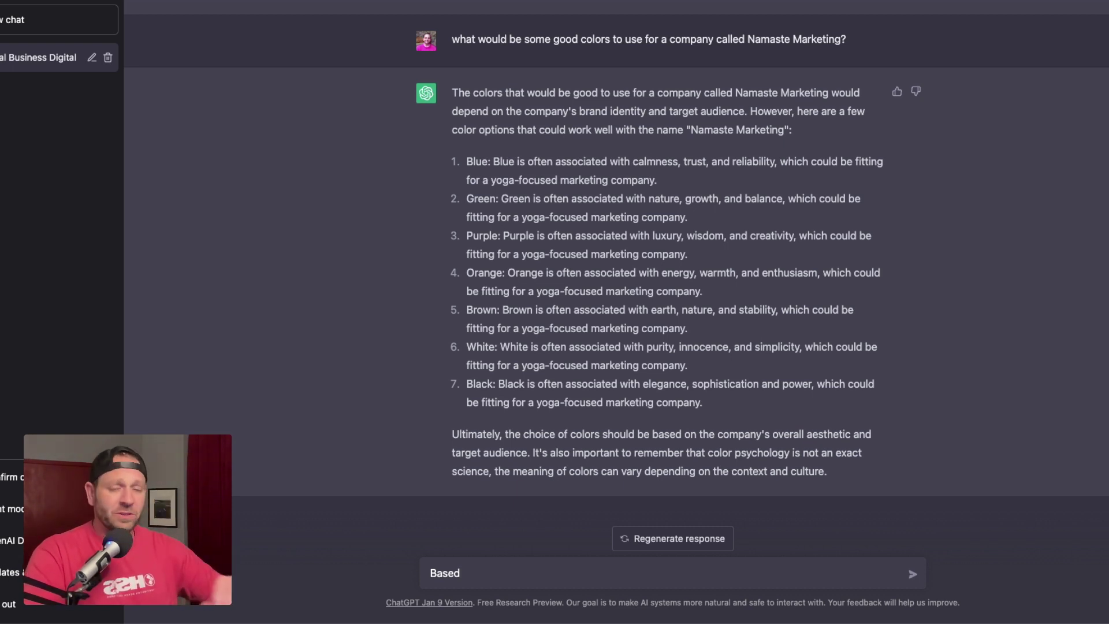
{"action": "type", "text": "on the above, wou"}
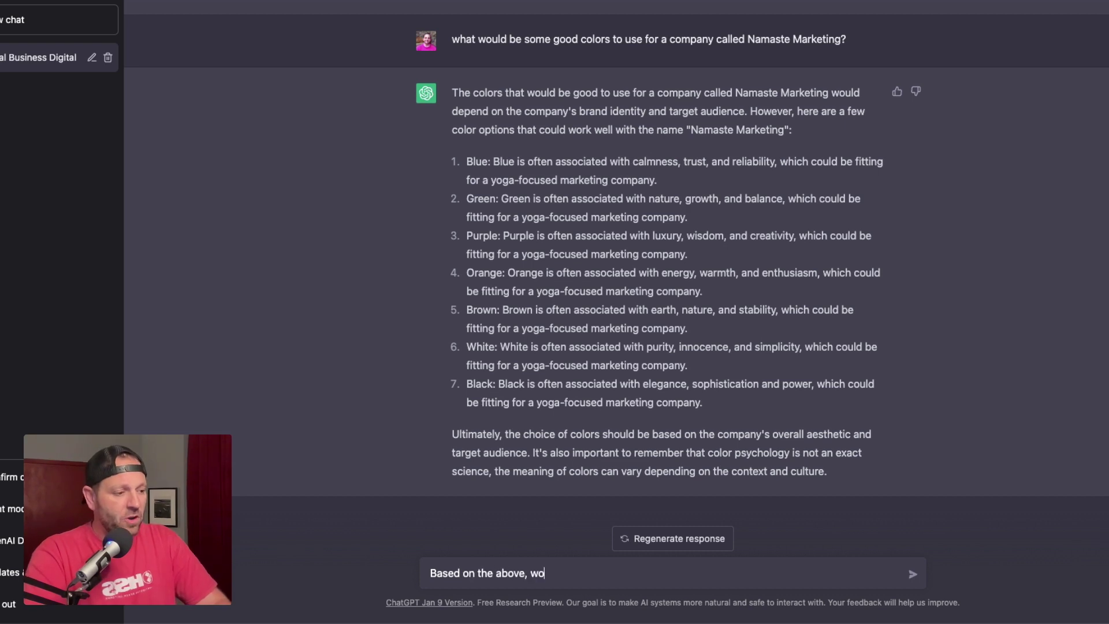
{"action": "key", "text": "BackSpace"}
{"action": "type", "text": "uld"}
{"action": "key", "text": "BackSpace"}
{"action": "key", "text": "BackSpace"}
{"action": "key", "text": "BackSpace"}
{"action": "key", "text": "BackSpace"}
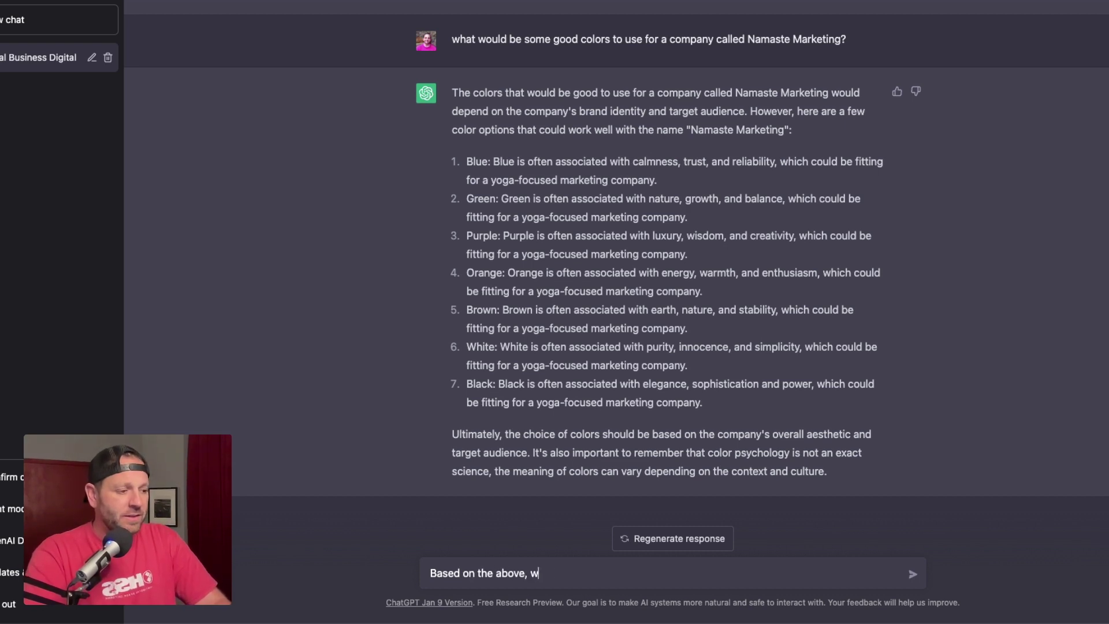
{"action": "type", "text": "hat would be some good "}
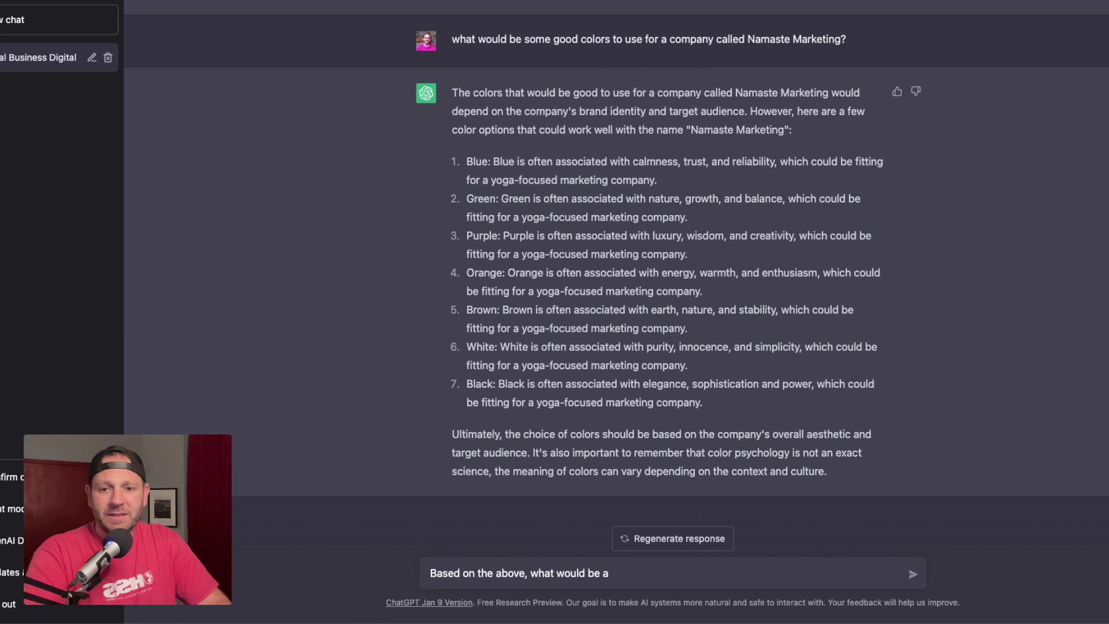
{"action": "type", "text": "logo ideas?"}
{"action": "key", "text": "Return"}
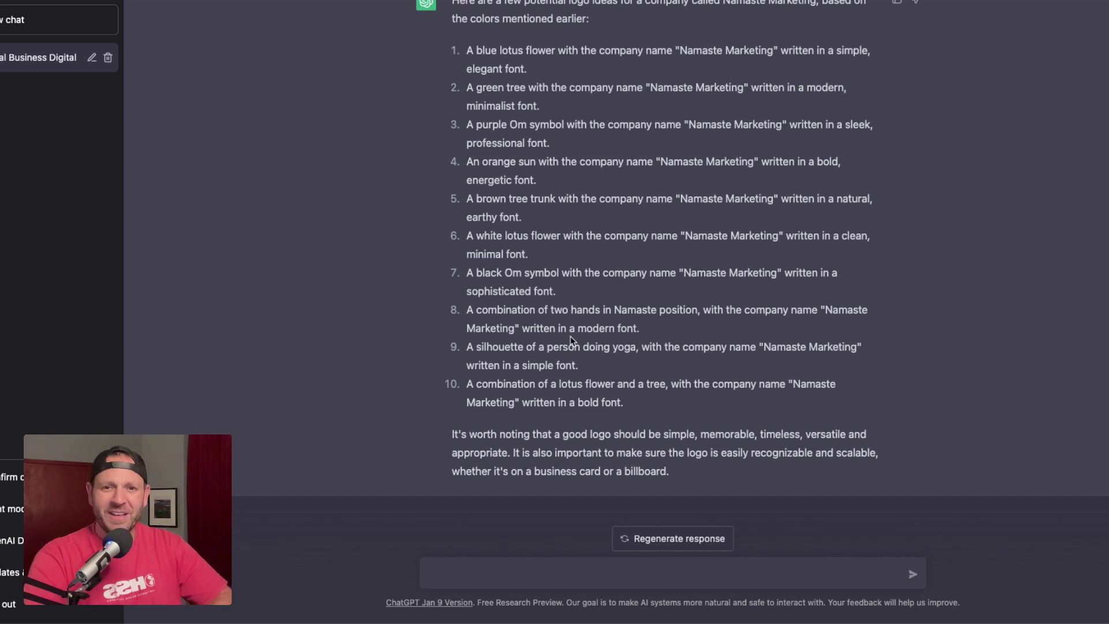
{"action": "scroll", "coordinate": [571, 340], "scroll_direction": "up", "scroll_amount": 3}
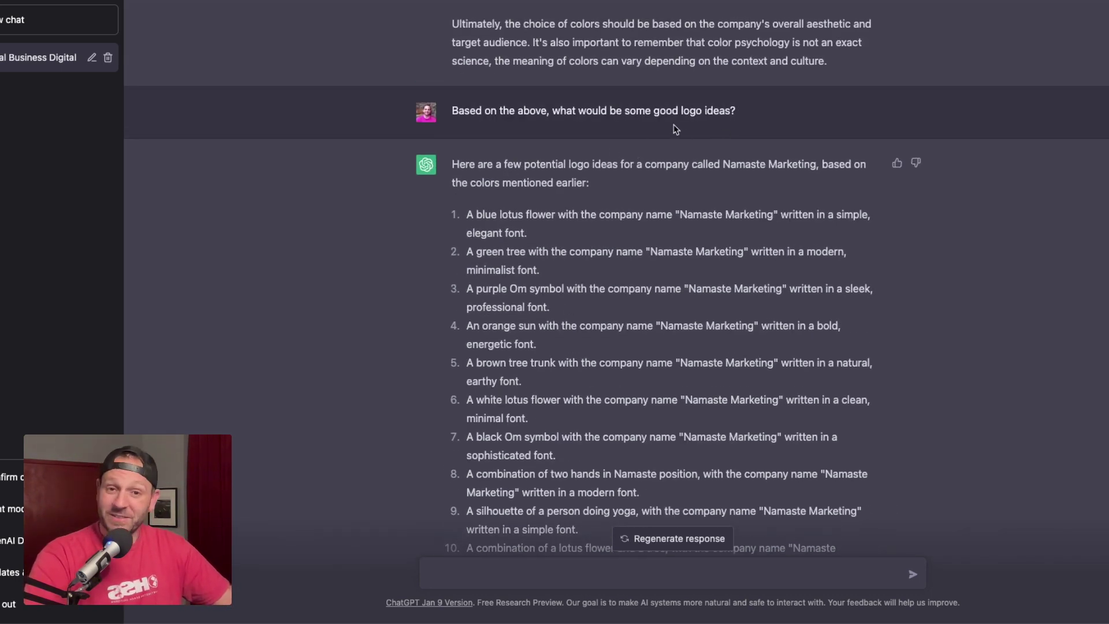
{"action": "scroll", "coordinate": [595, 177], "scroll_direction": "down", "scroll_amount": 3}
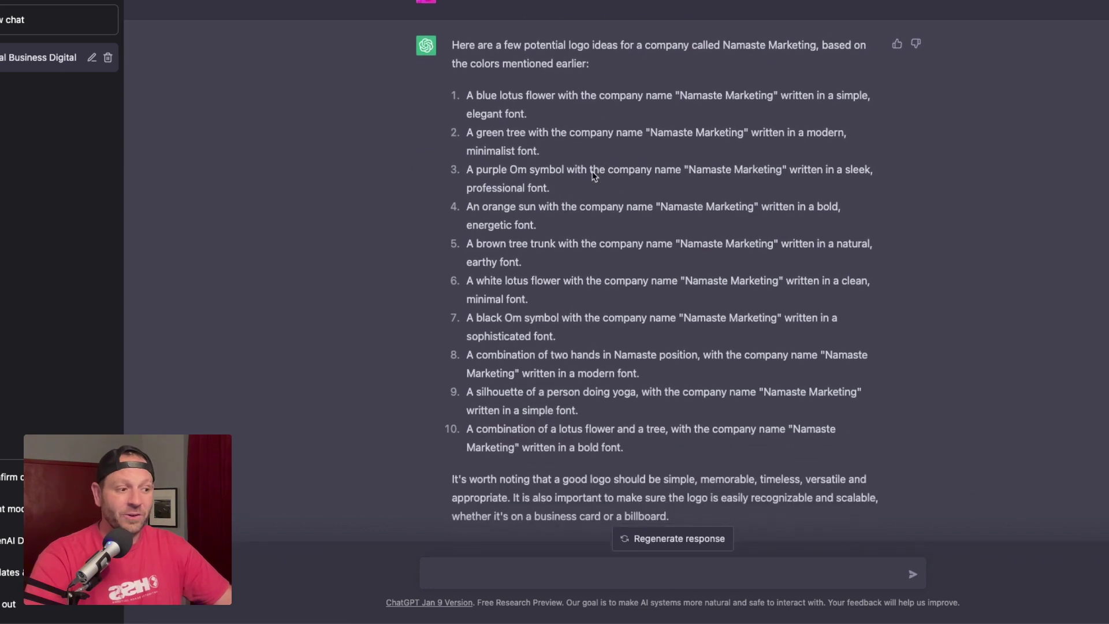
{"action": "scroll", "coordinate": [564, 270], "scroll_direction": "down", "scroll_amount": 1}
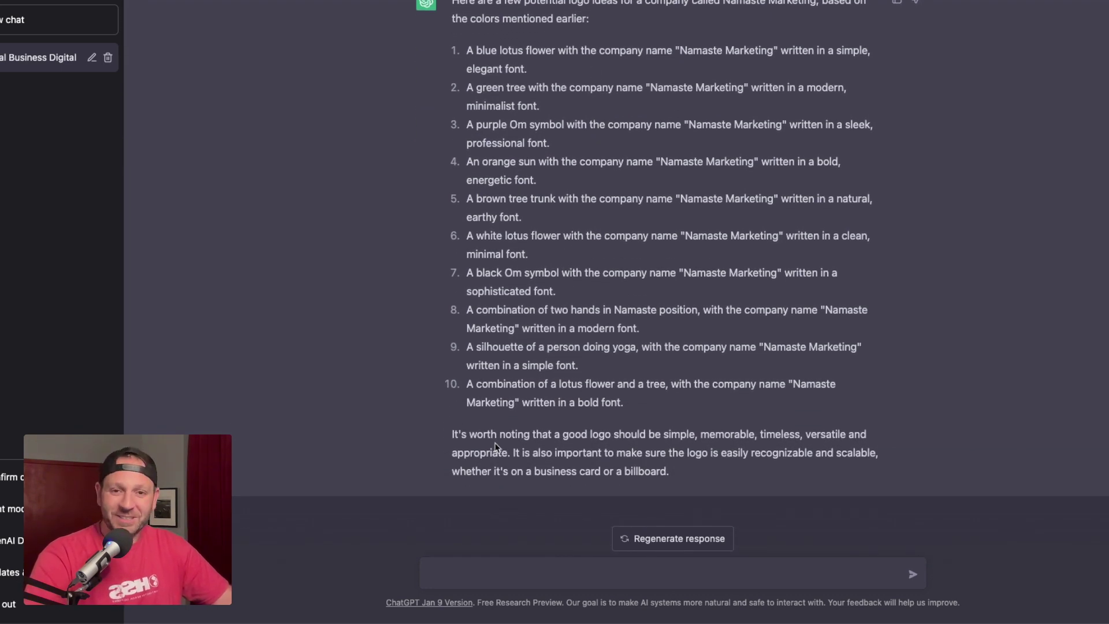